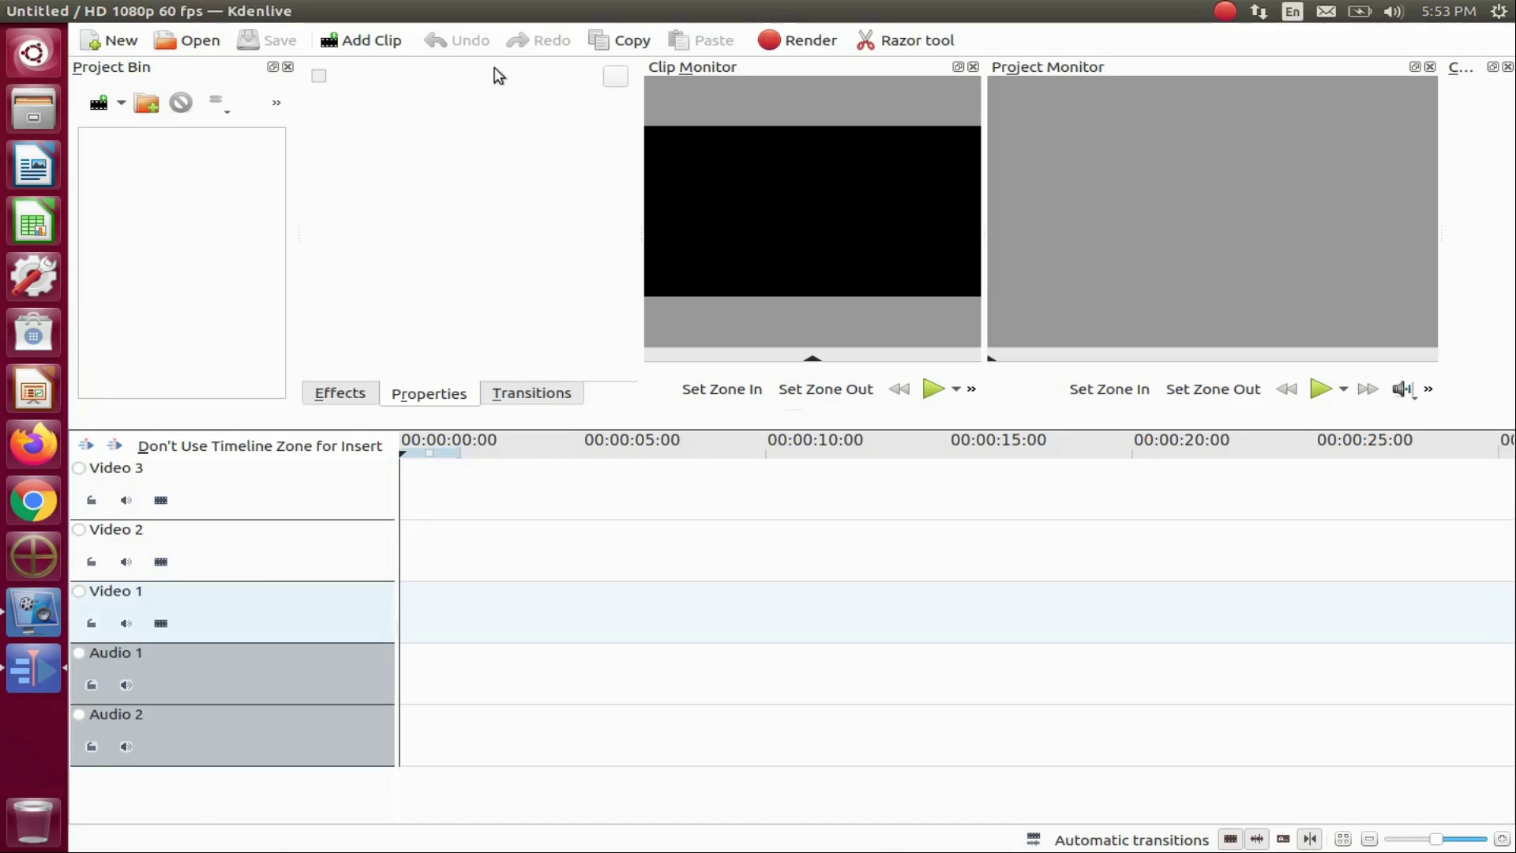
Show Kdenlive's Project Defaults settings, with current profile HD 1080p 60 fps, maximized full-screen.
mouse_move(553, 11)
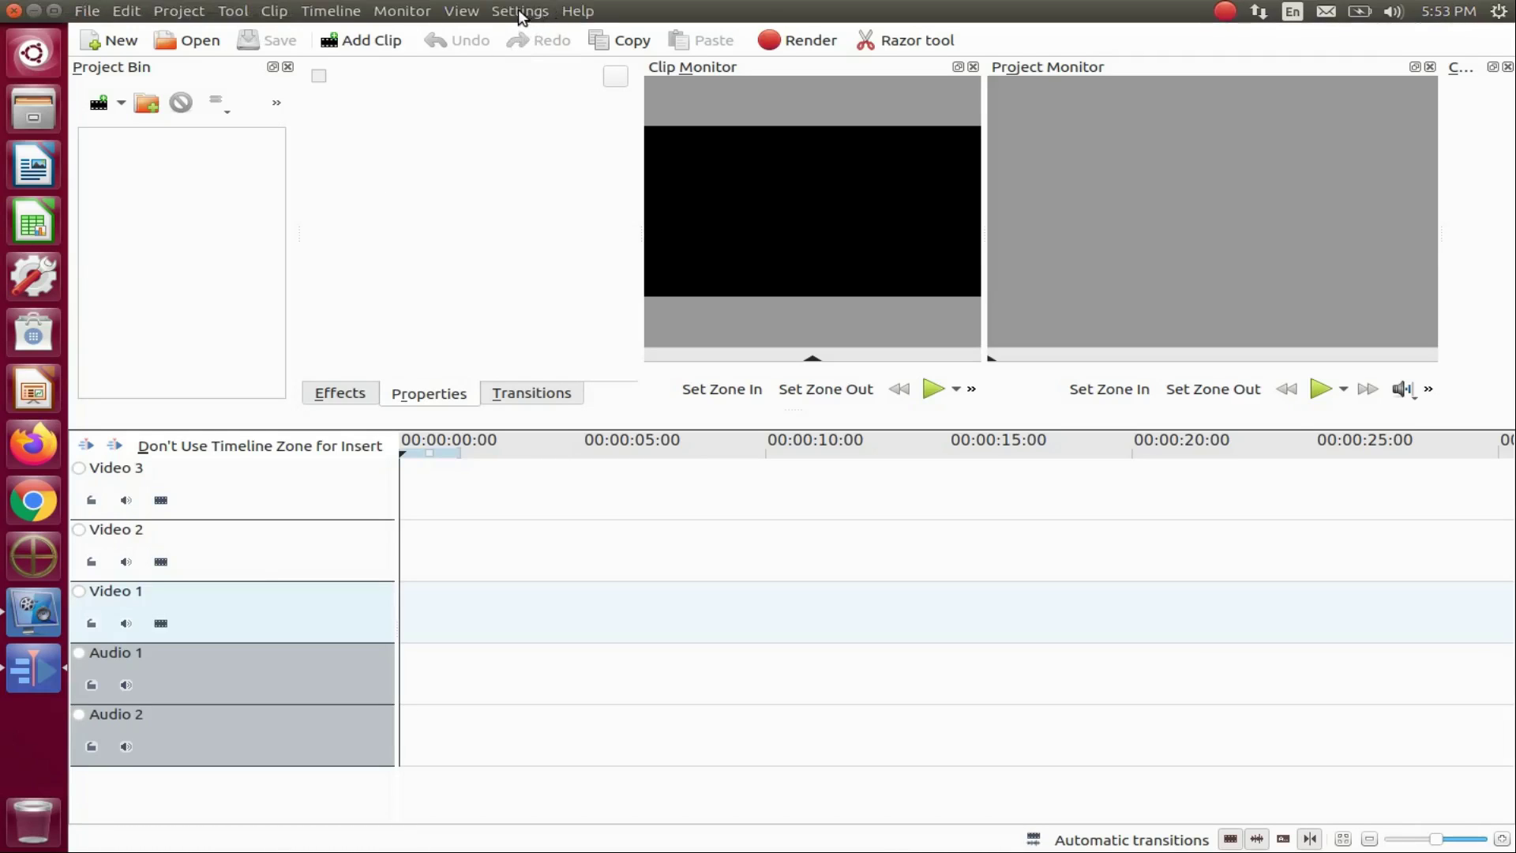
left_click(520, 11)
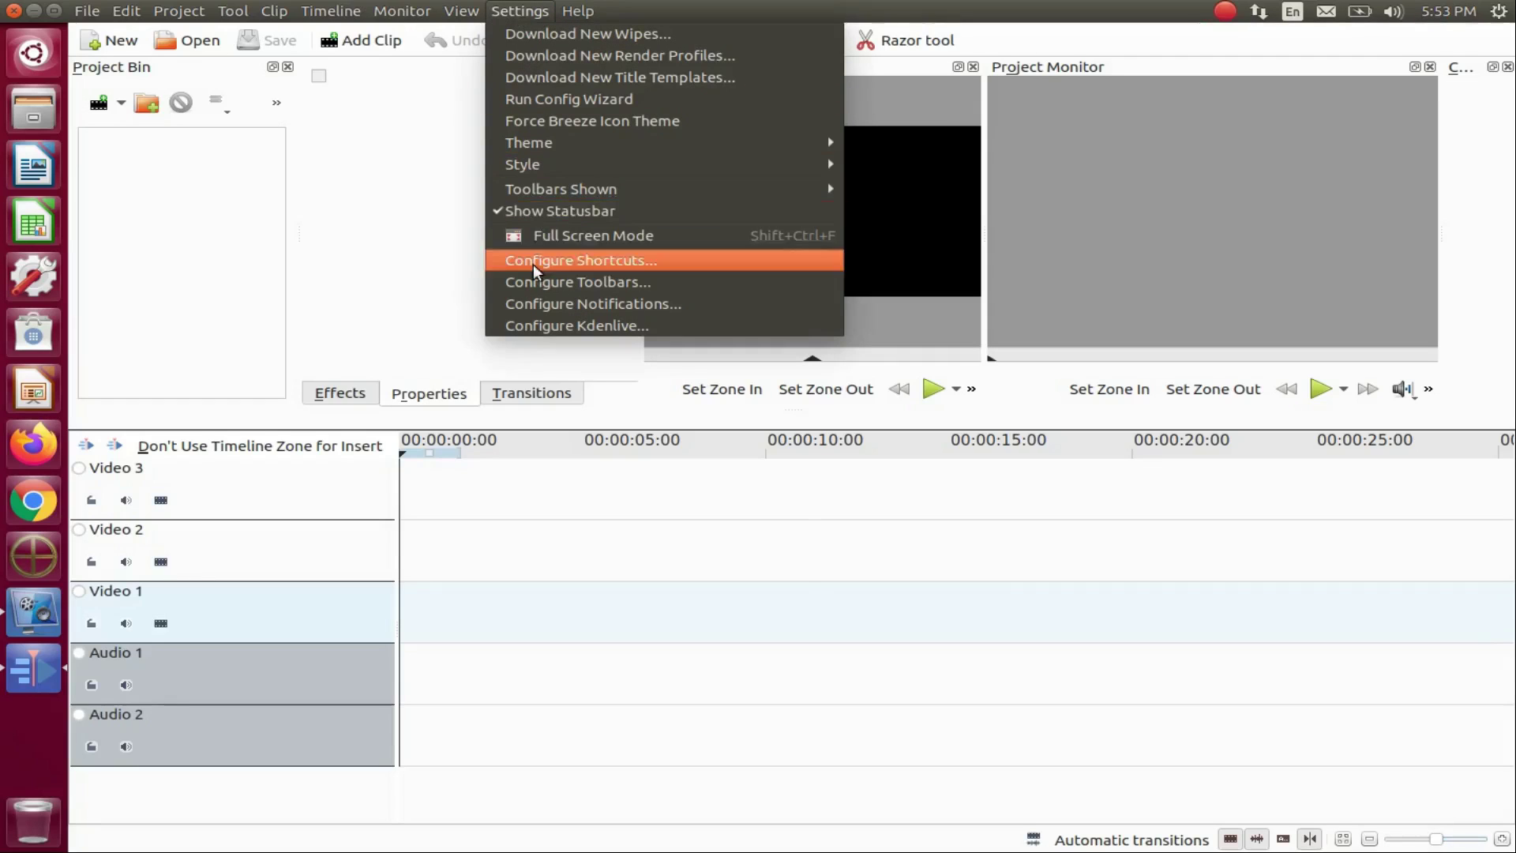
left_click(533, 325)
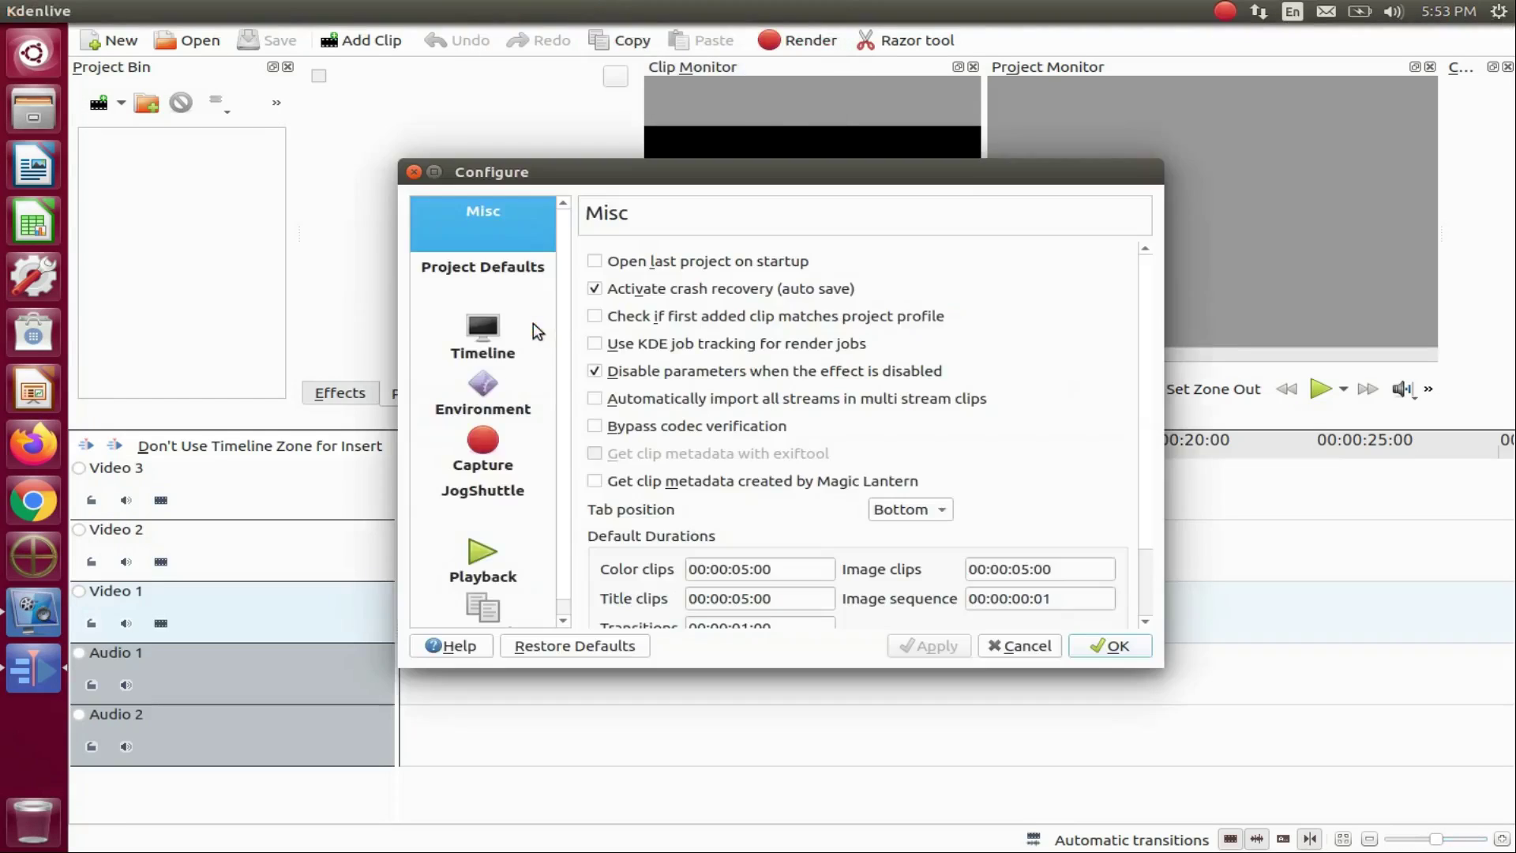
left_click(466, 272)
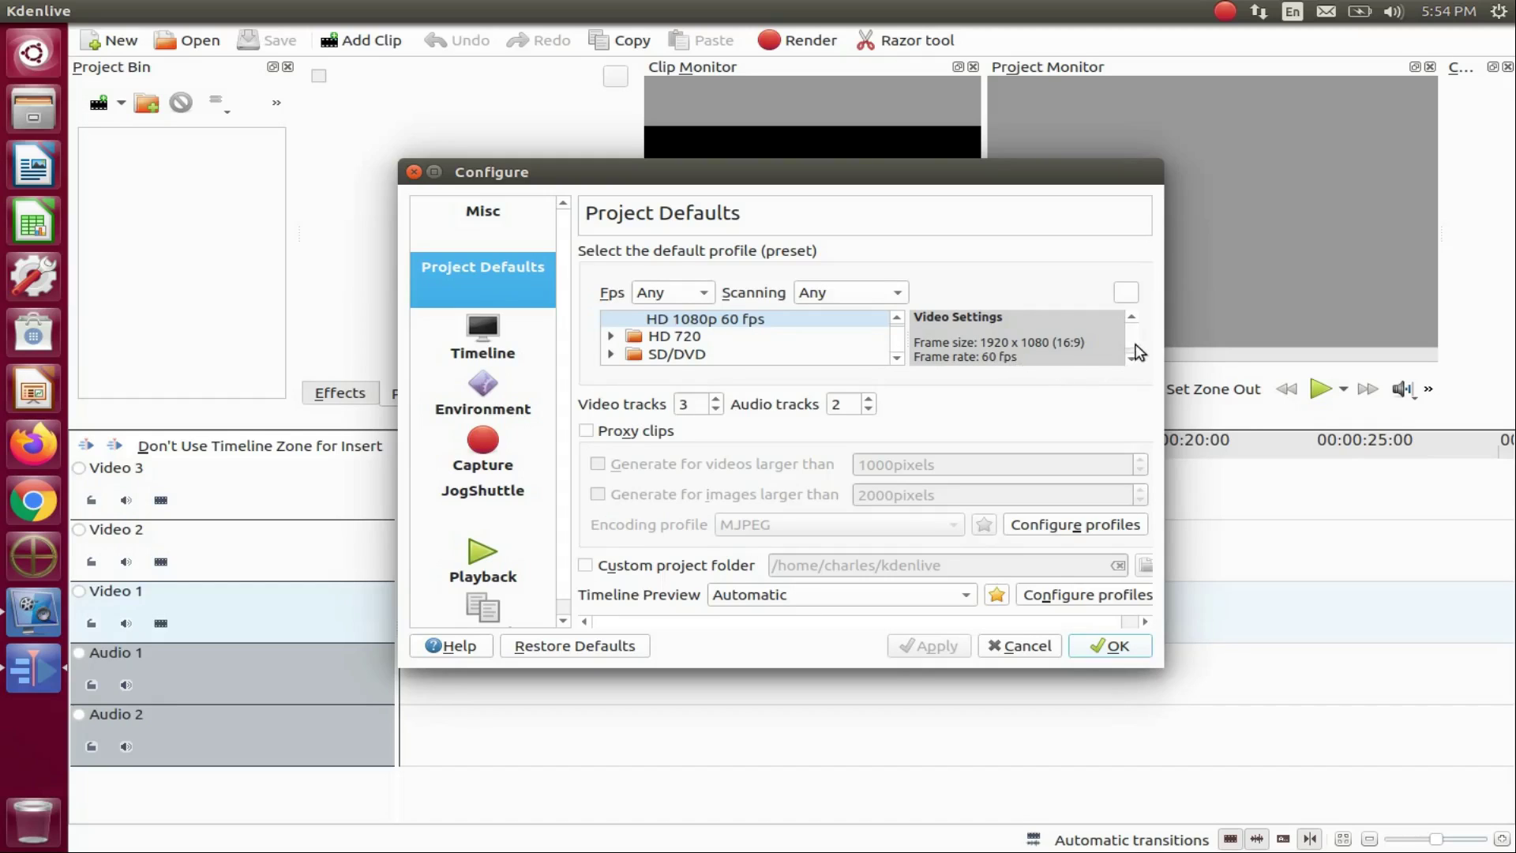
scroll(1138, 352, "down", 2)
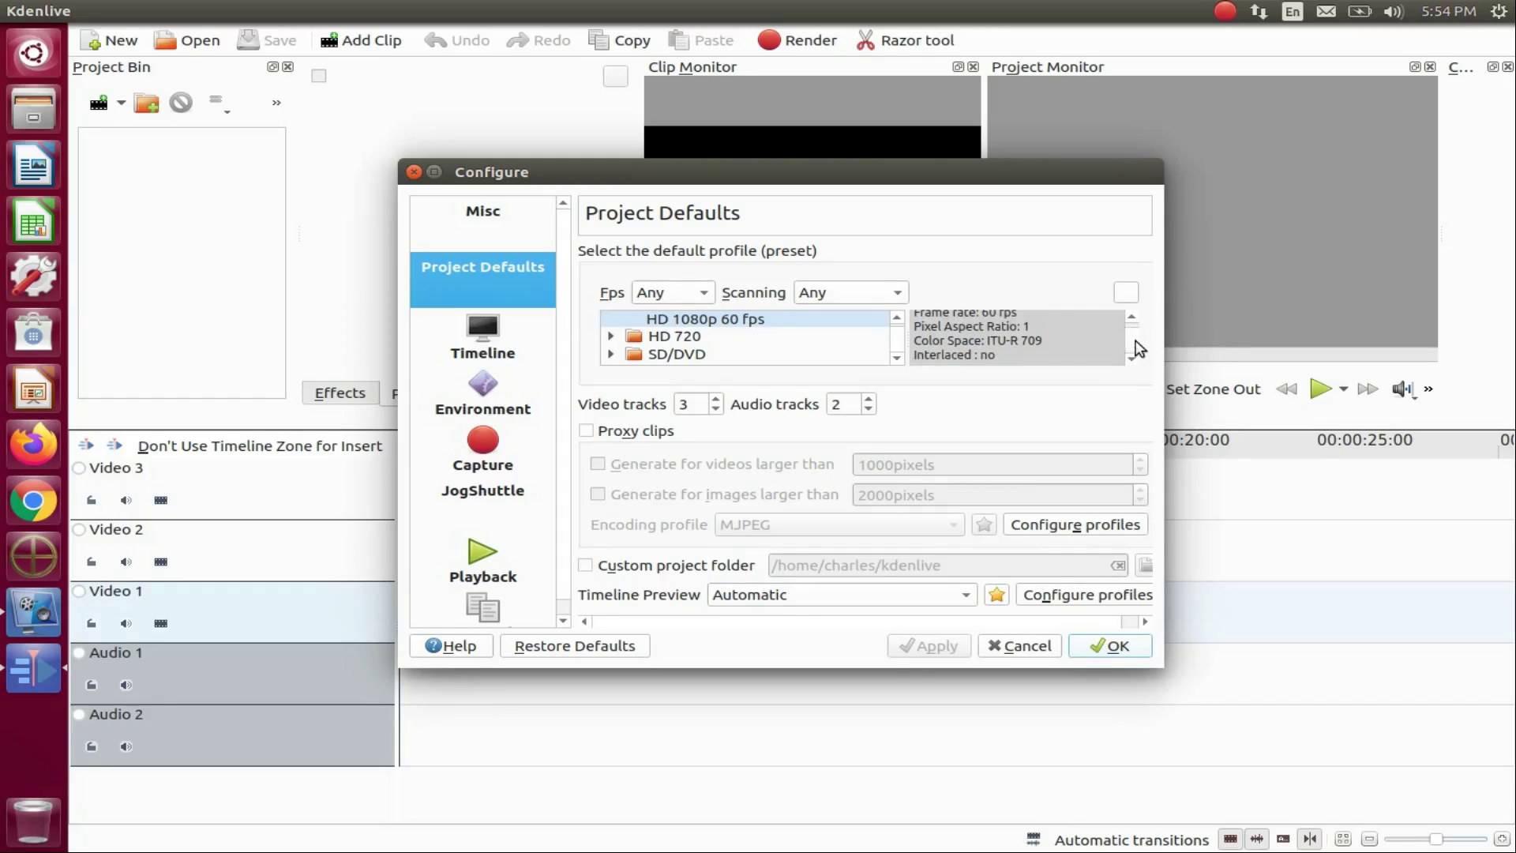
key("ctrl+super+Up")
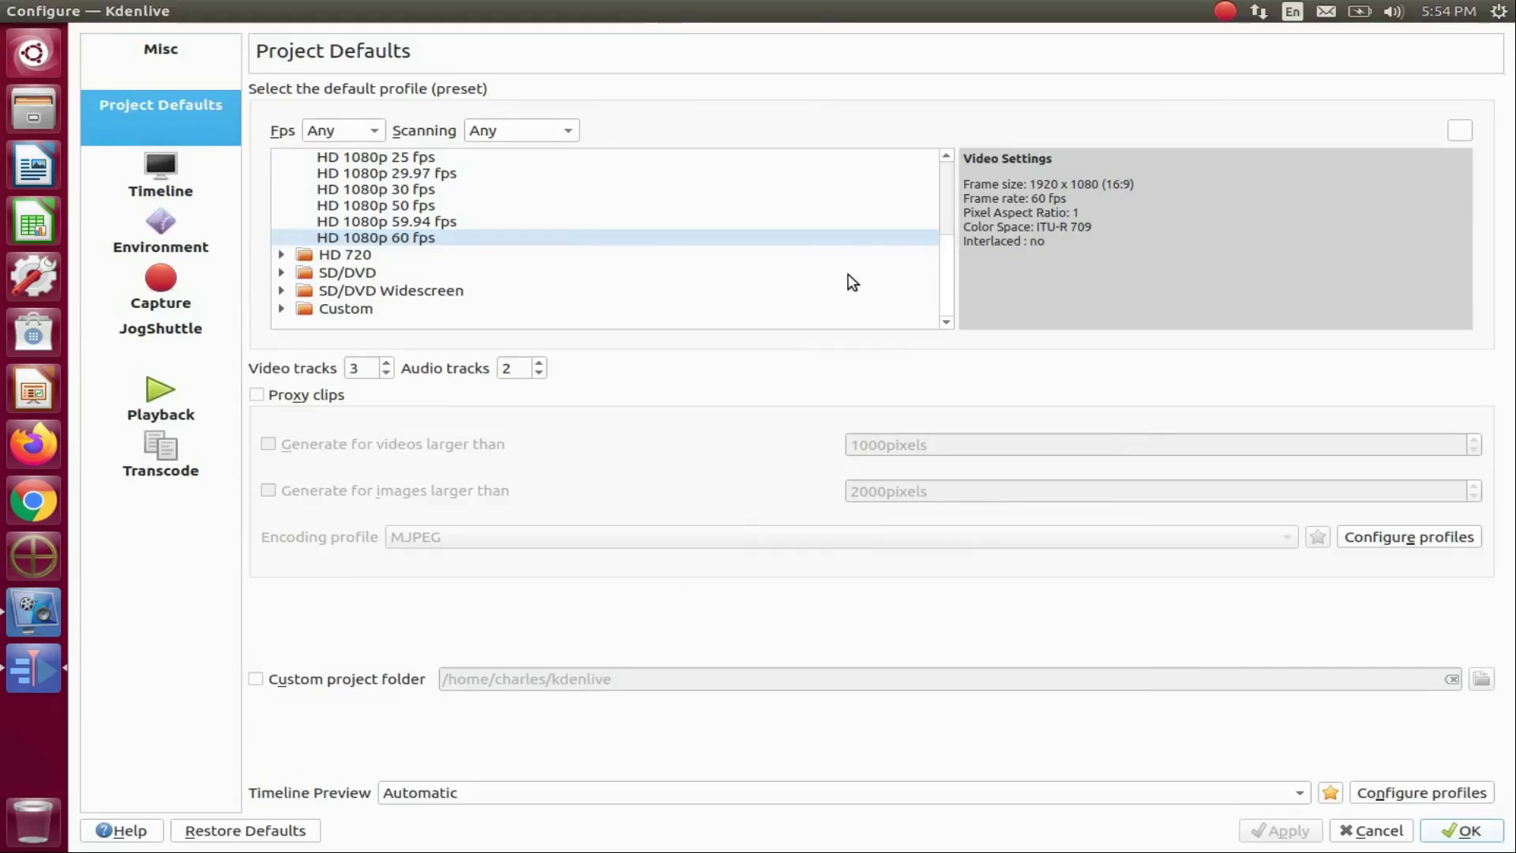
Apply HD 720p 60 fps as the default project profile, then close Kdenlive.
left_click(281, 256)
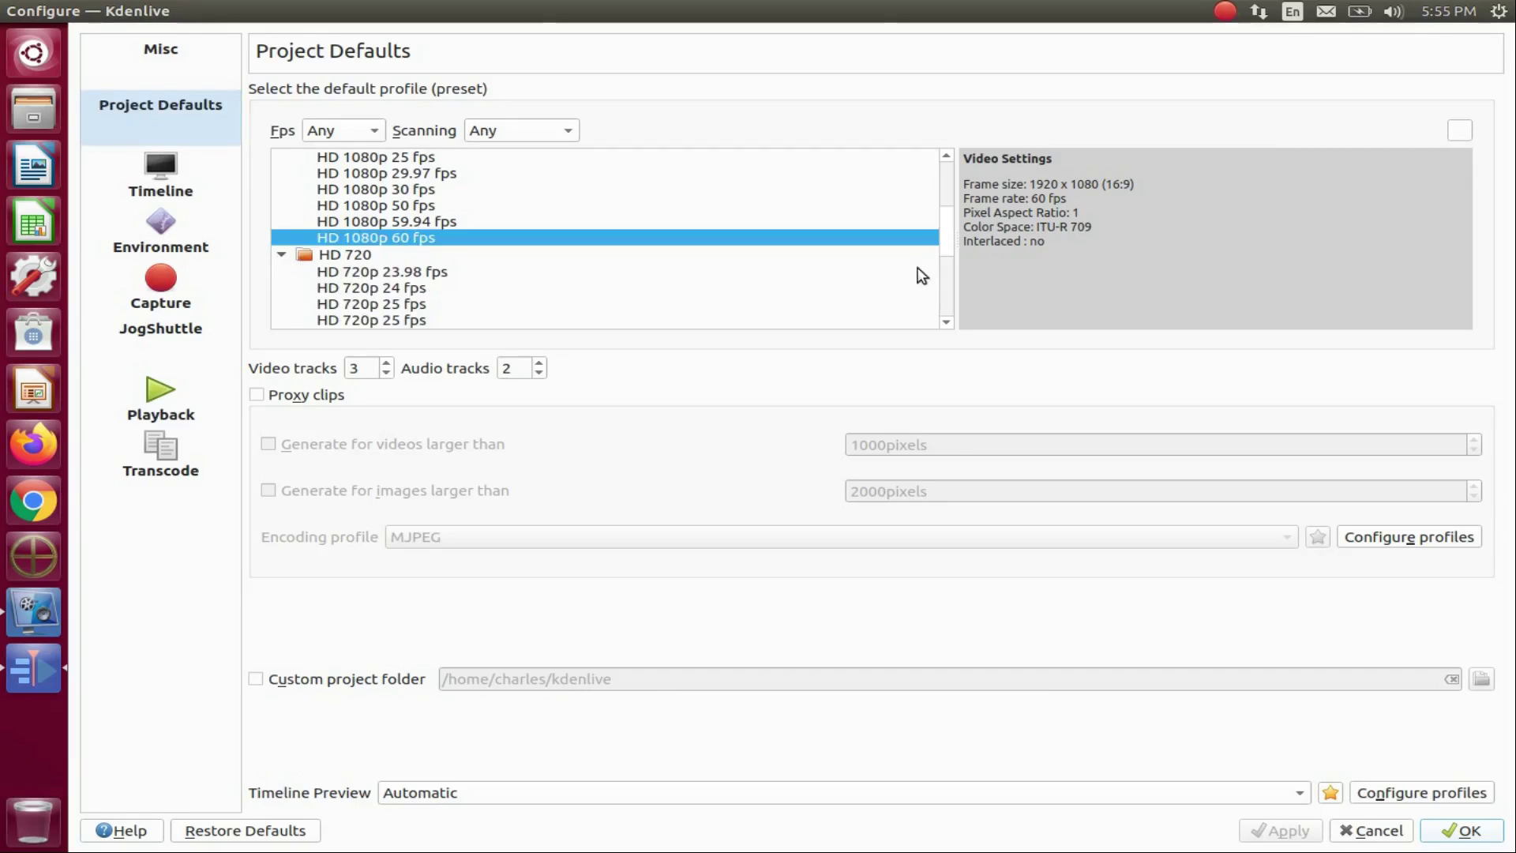
scroll(947, 284, "down", 2)
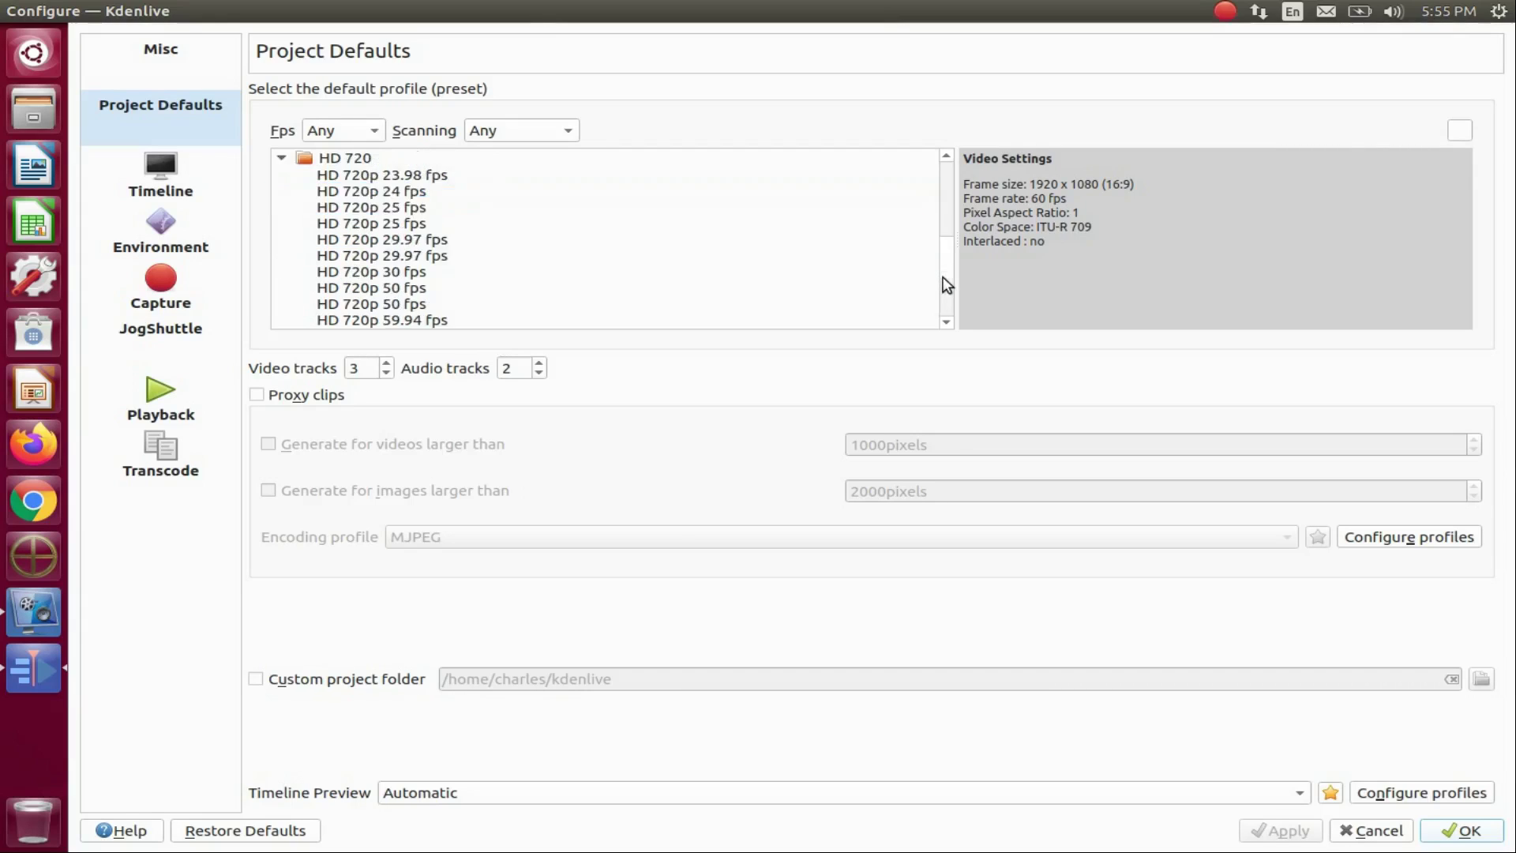
scroll(947, 285, "down", 1)
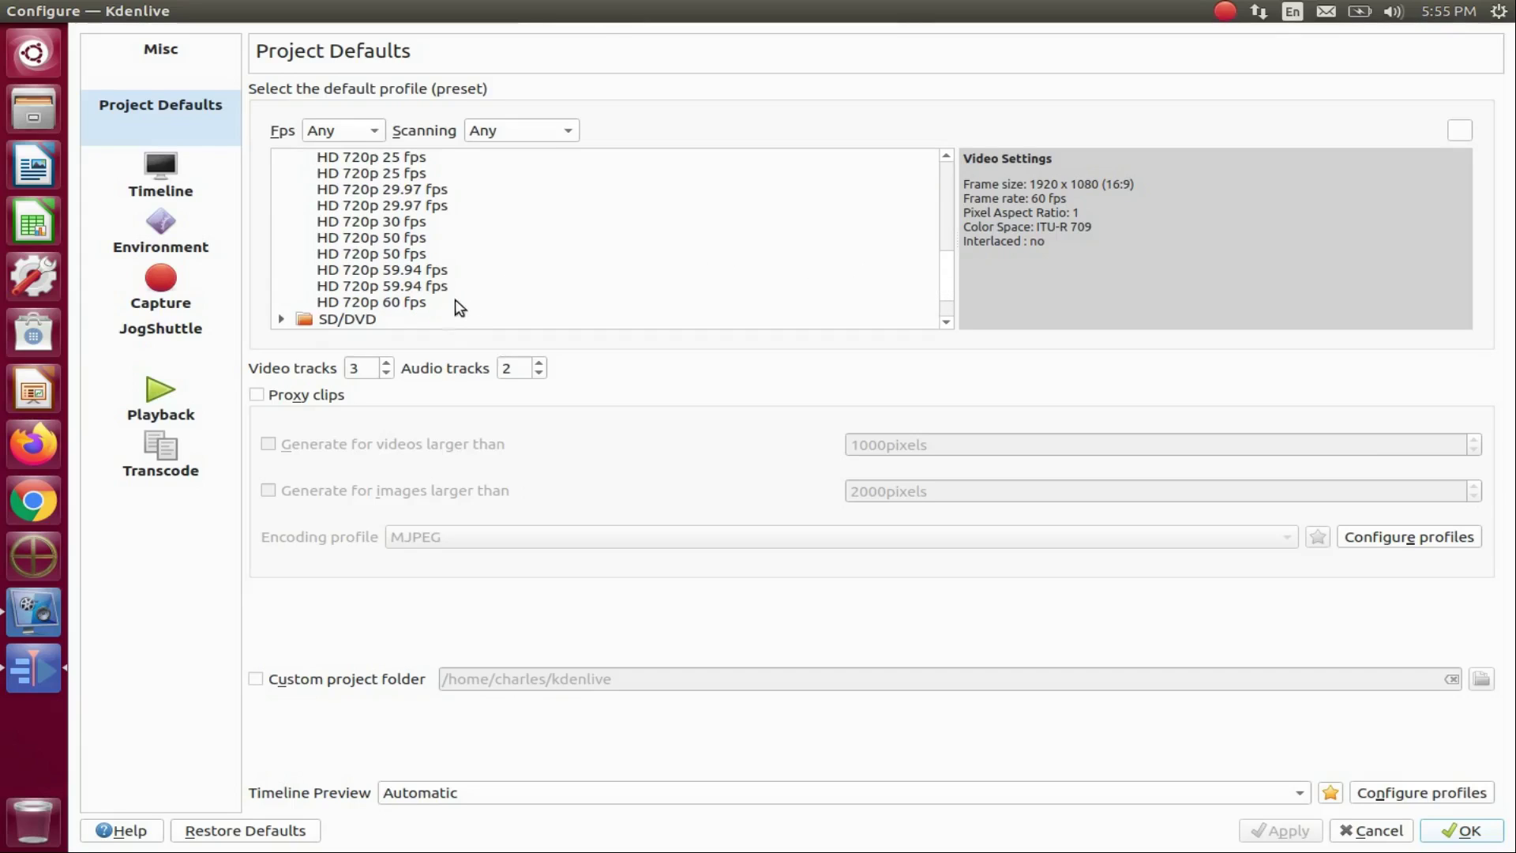
left_click(410, 307)
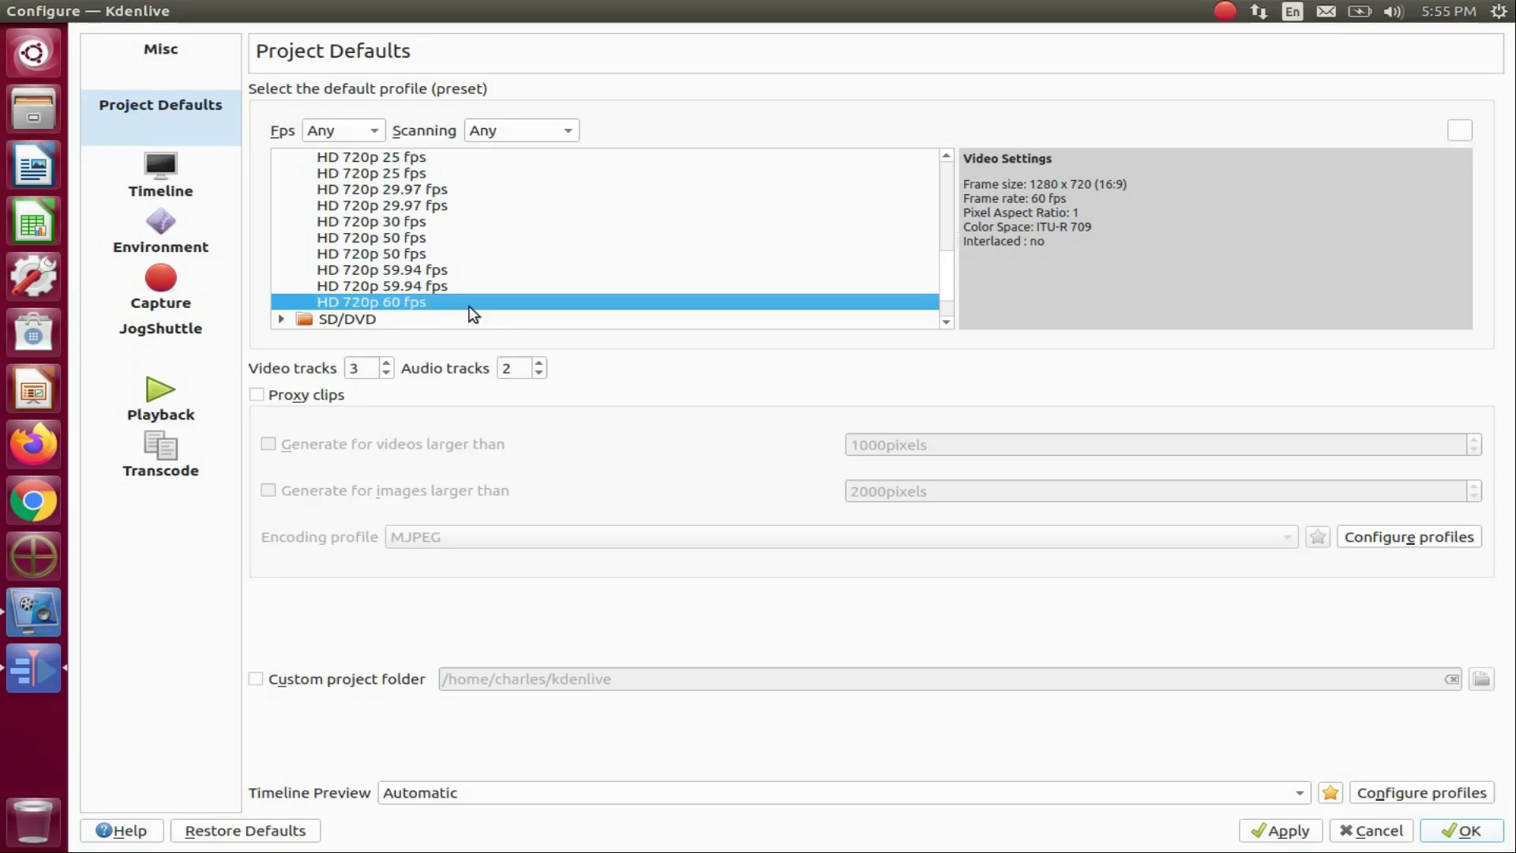
key("ctrl+super+Down")
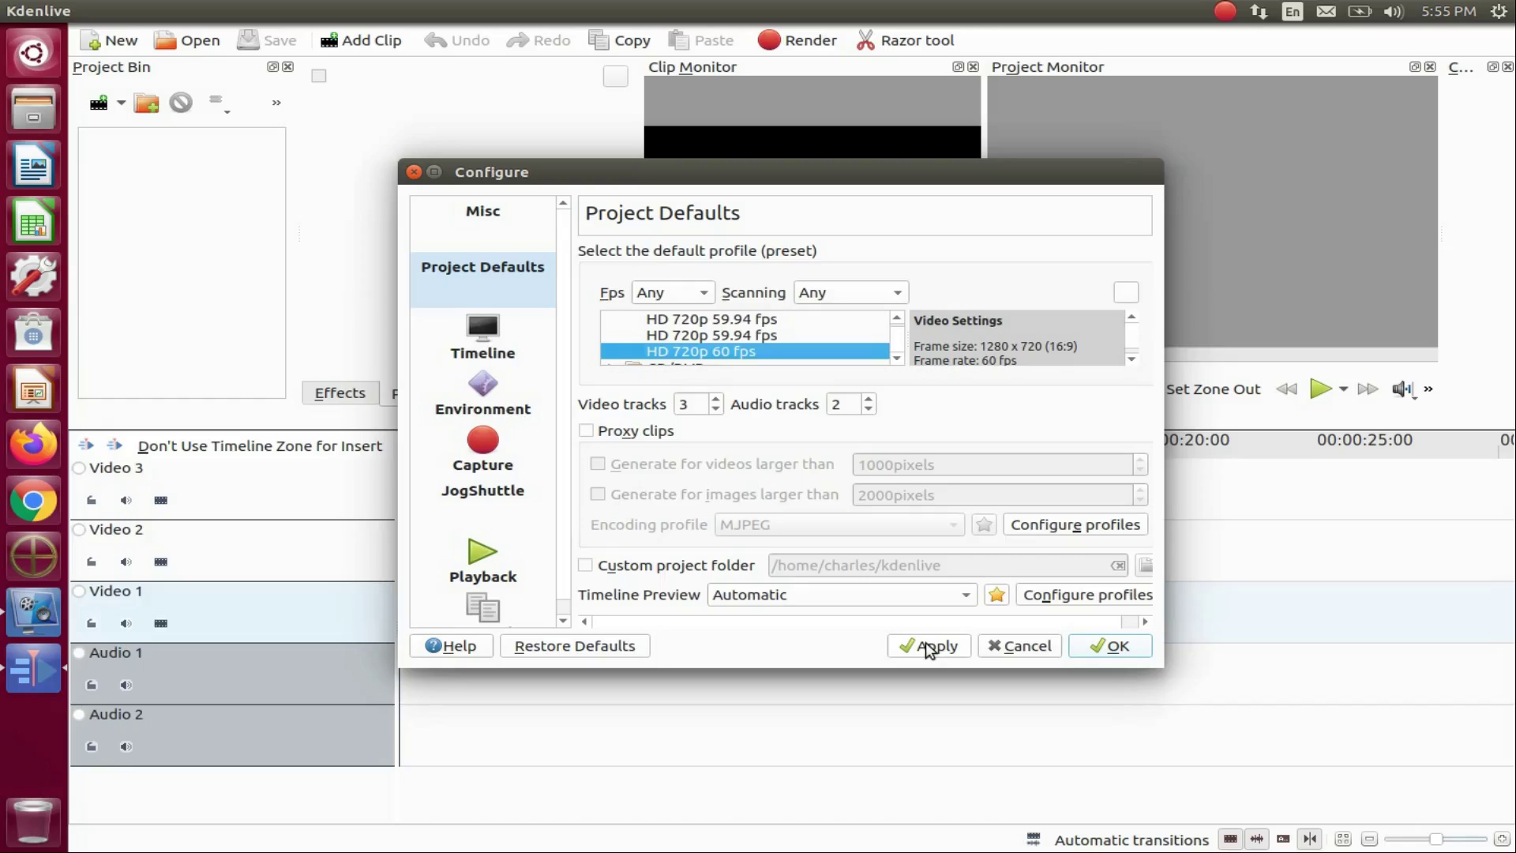
left_click(933, 647)
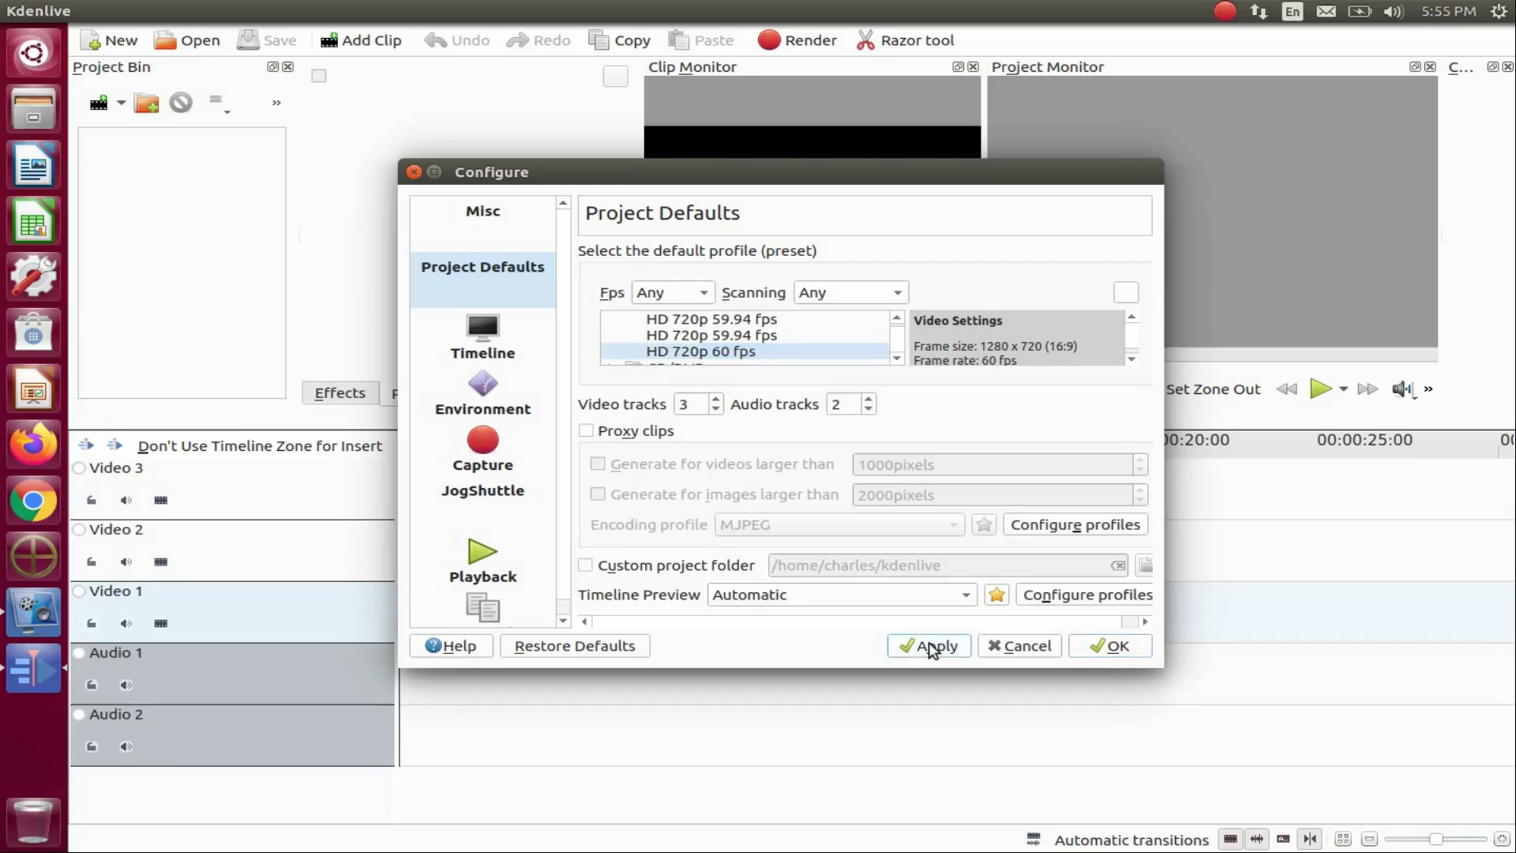
left_click(1117, 647)
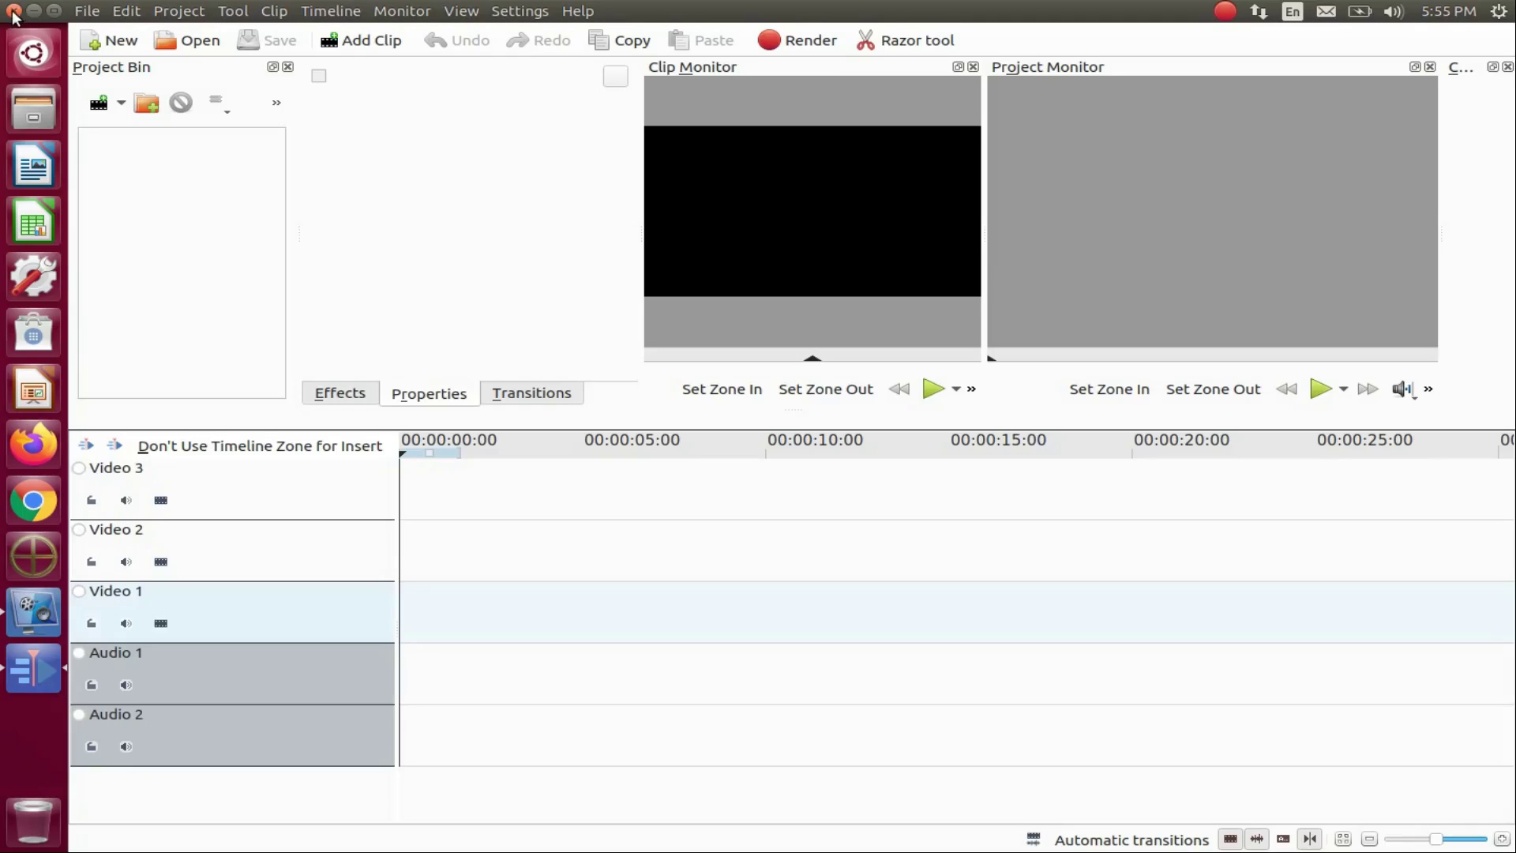
left_click(12, 13)
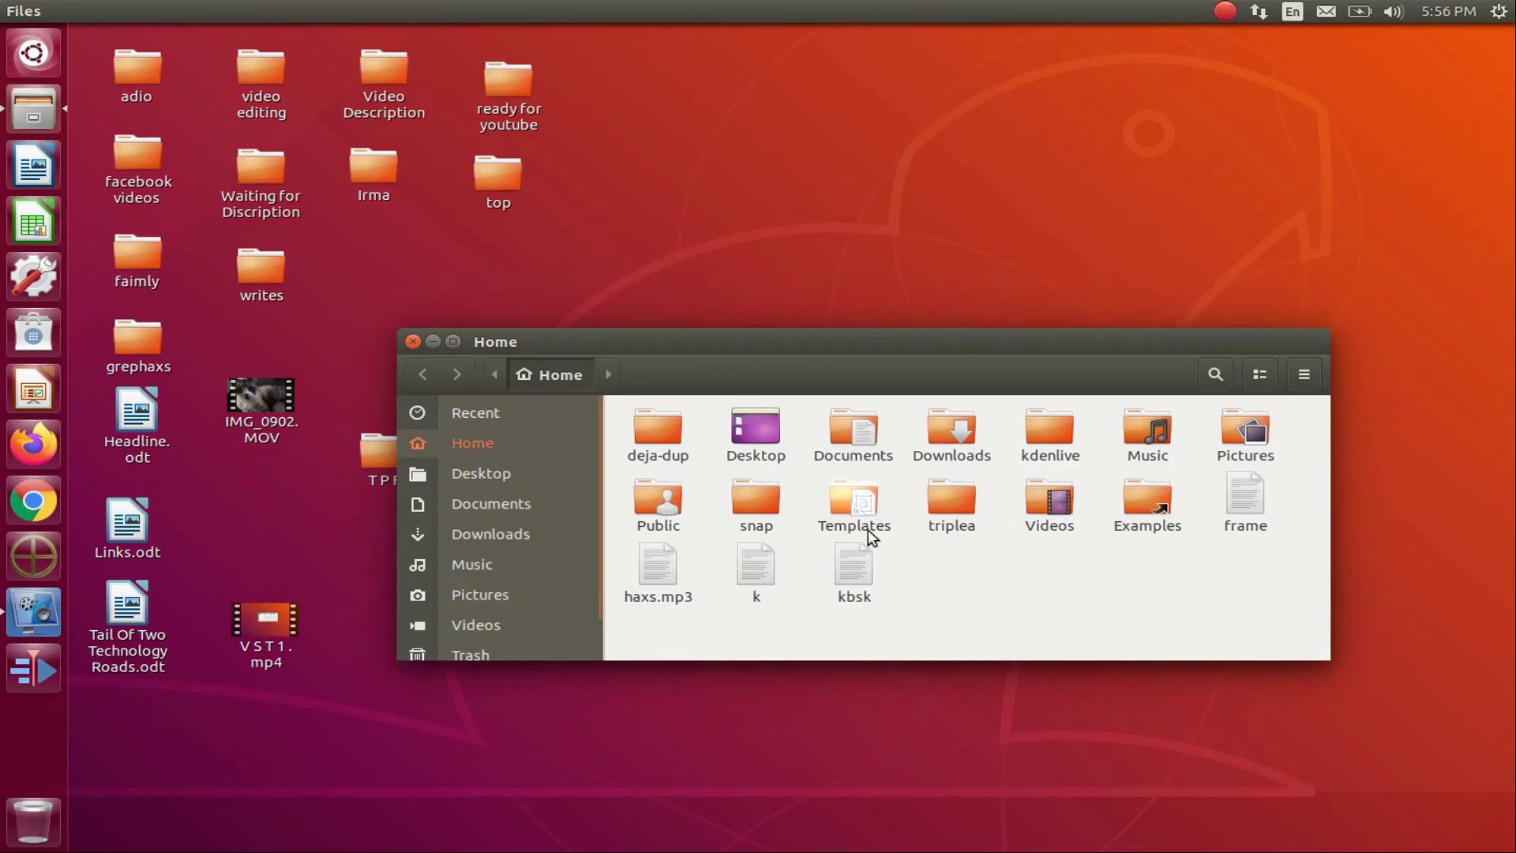
Open Test 2 .gif from the Documents folder in the image viewer.
left_click(515, 505)
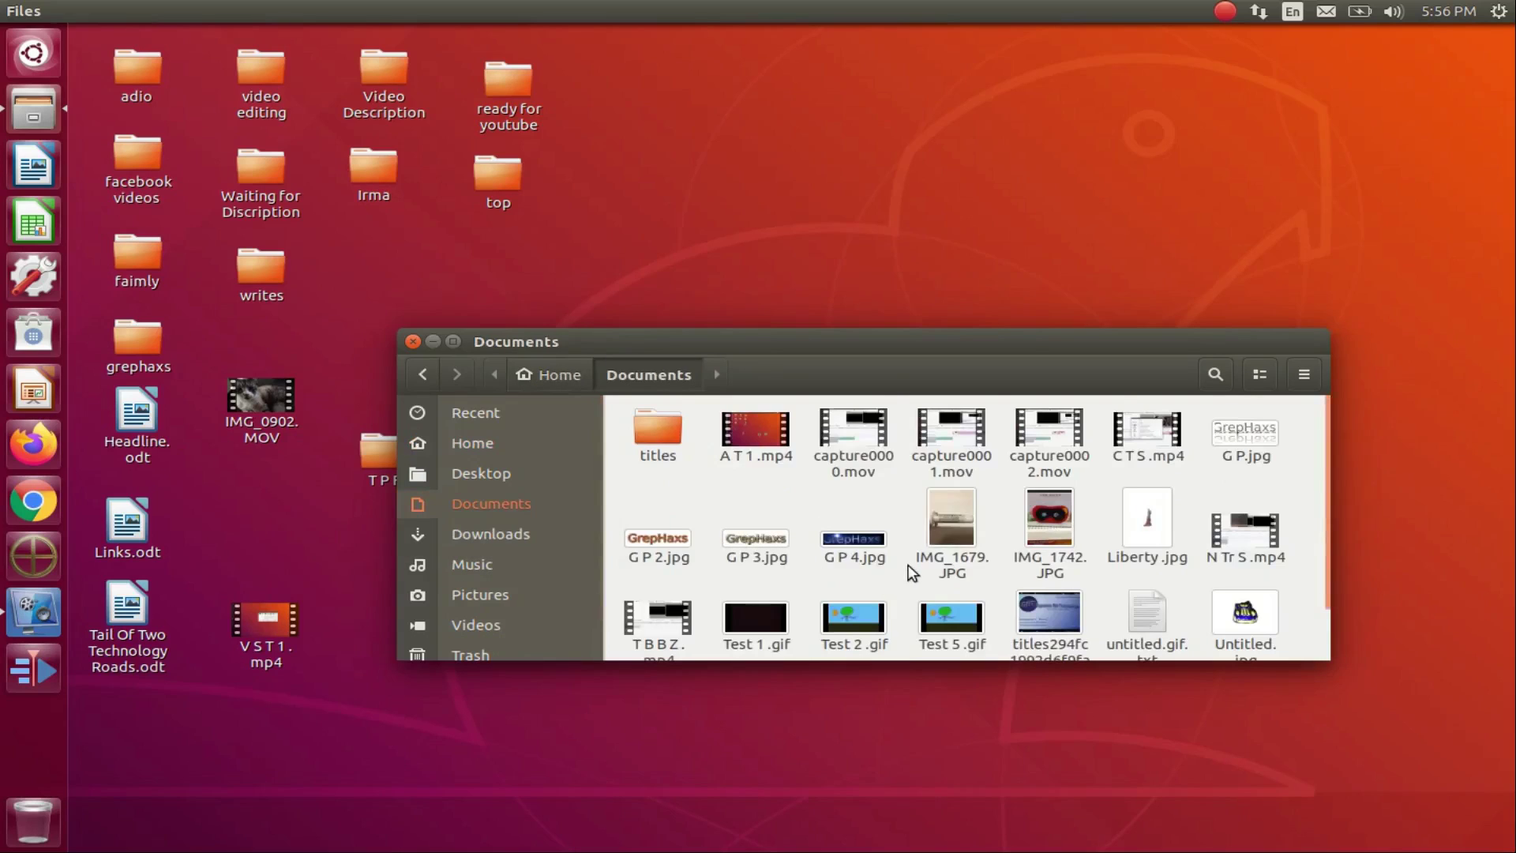
scroll(906, 563, "down", 1)
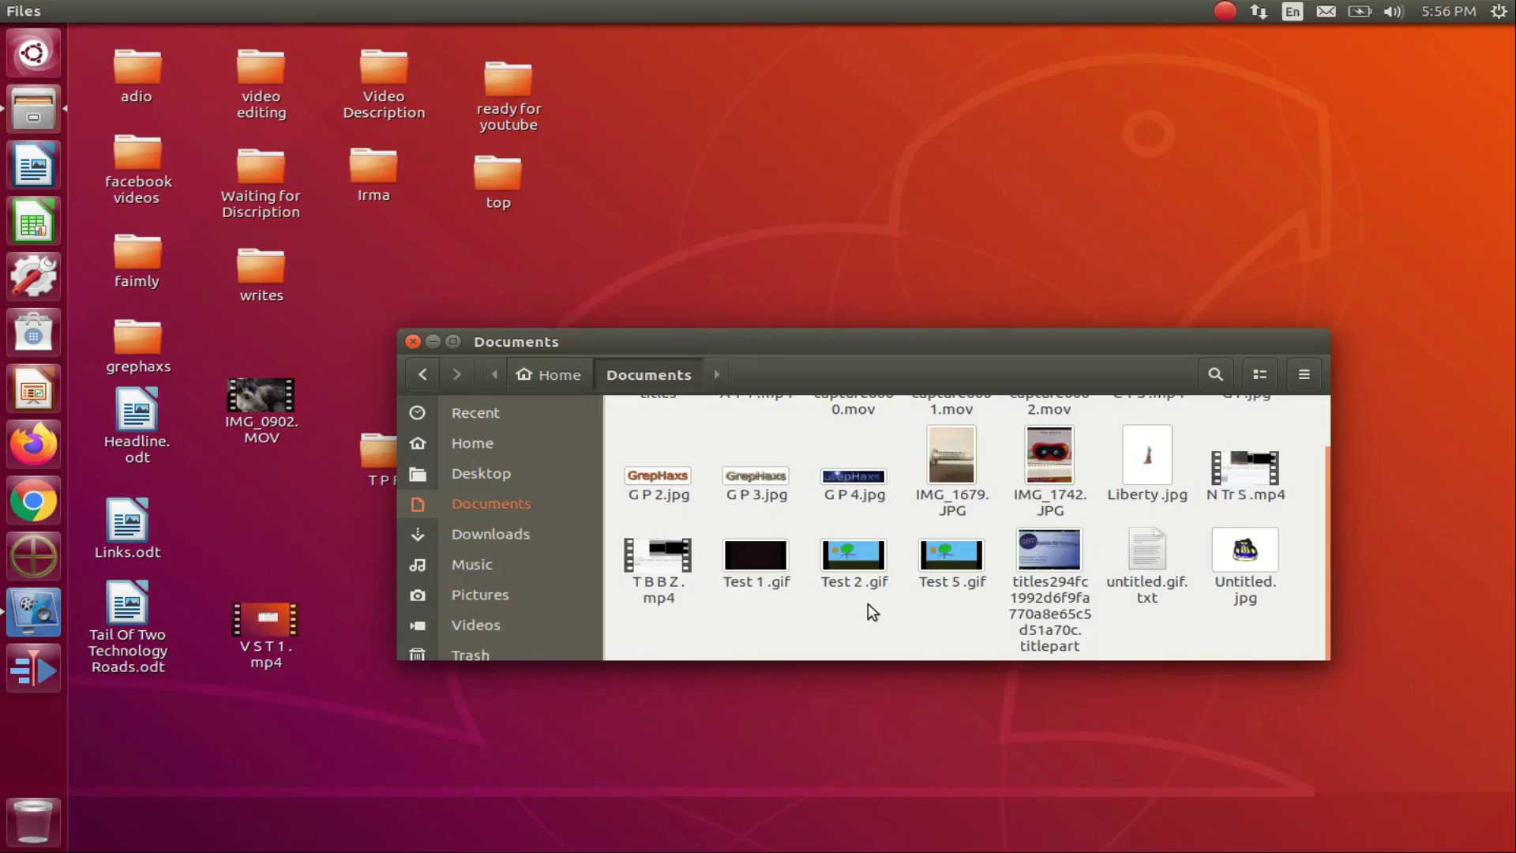
double_click(853, 560)
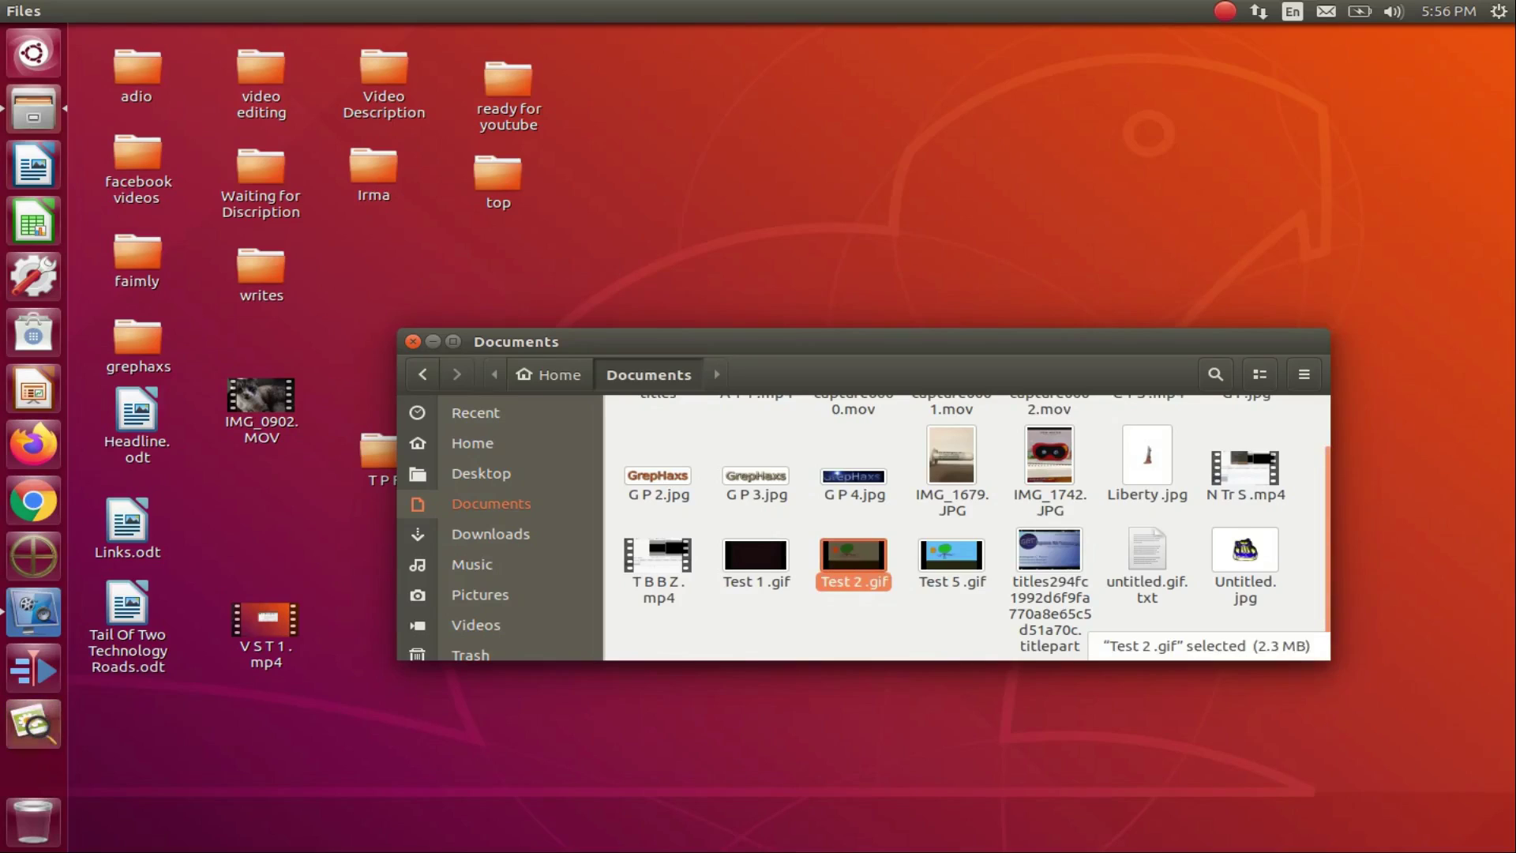
key("Return")
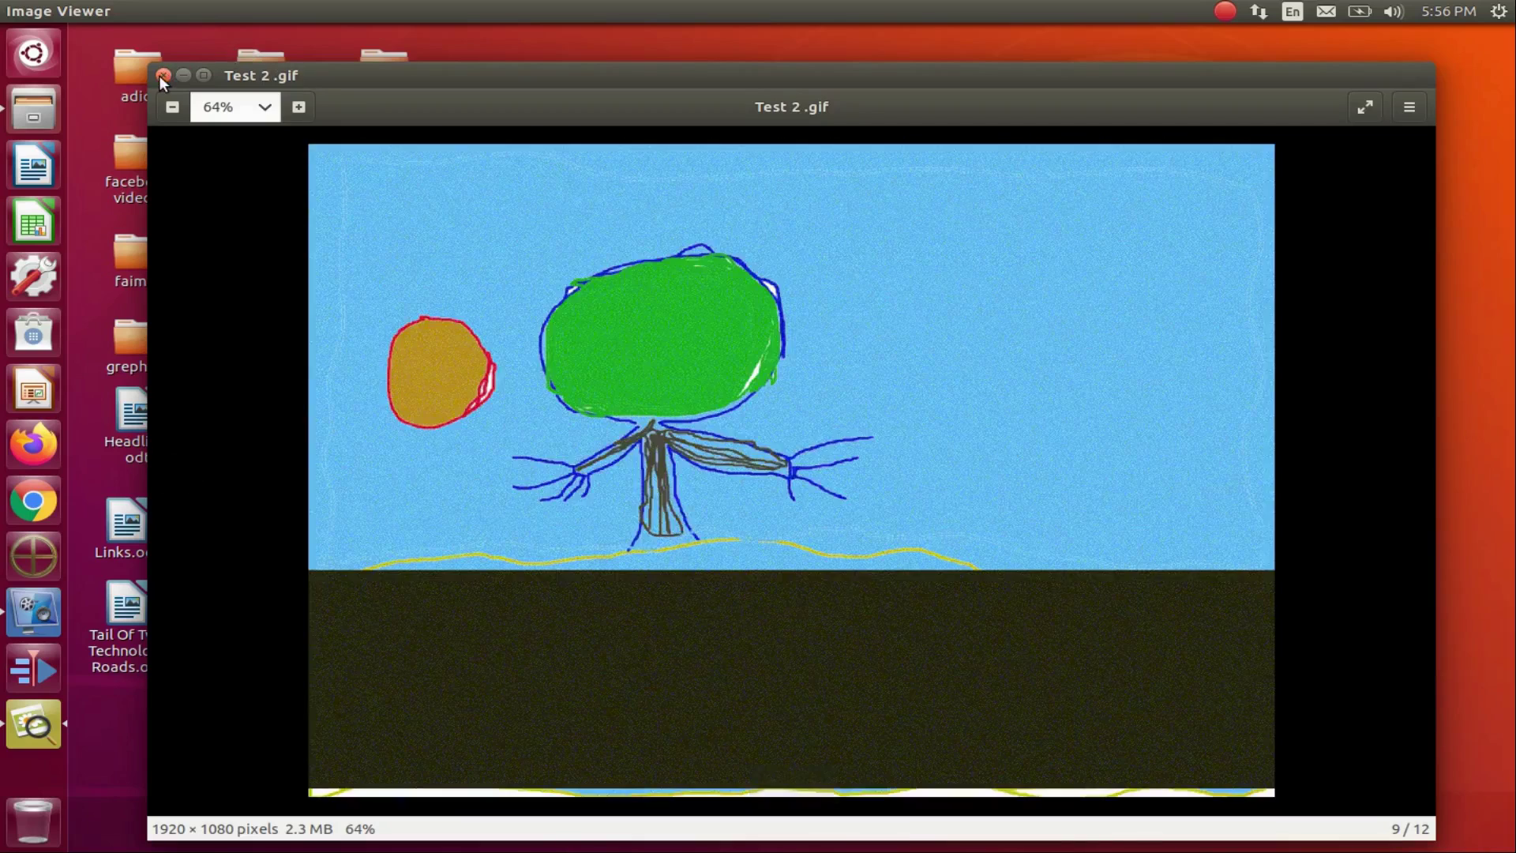
Close the Test 2 .gif preview and open Test 5 .gif.
left_click(163, 75)
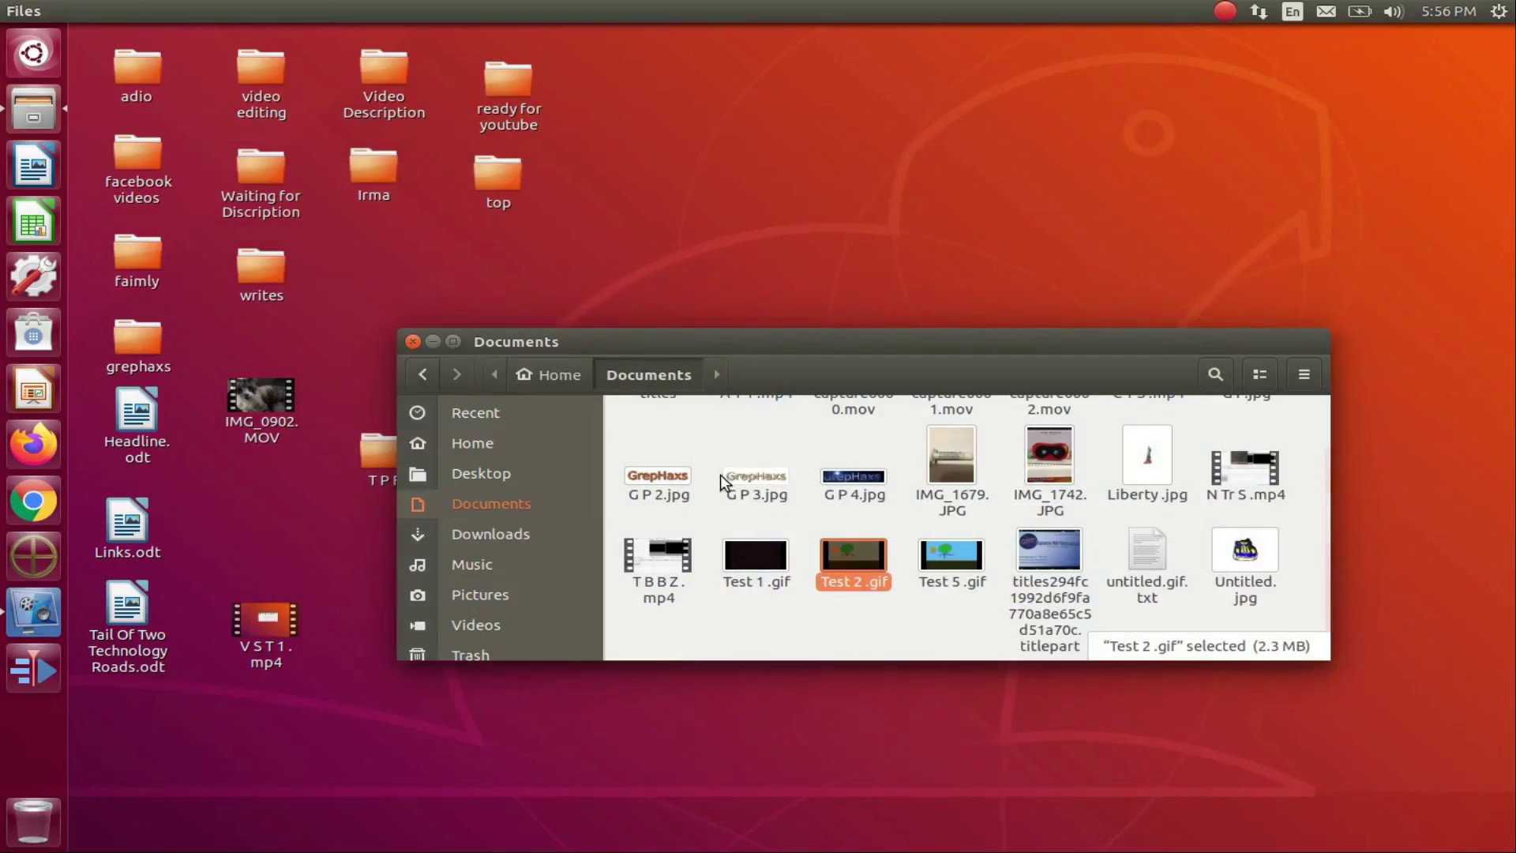
double_click(948, 548)
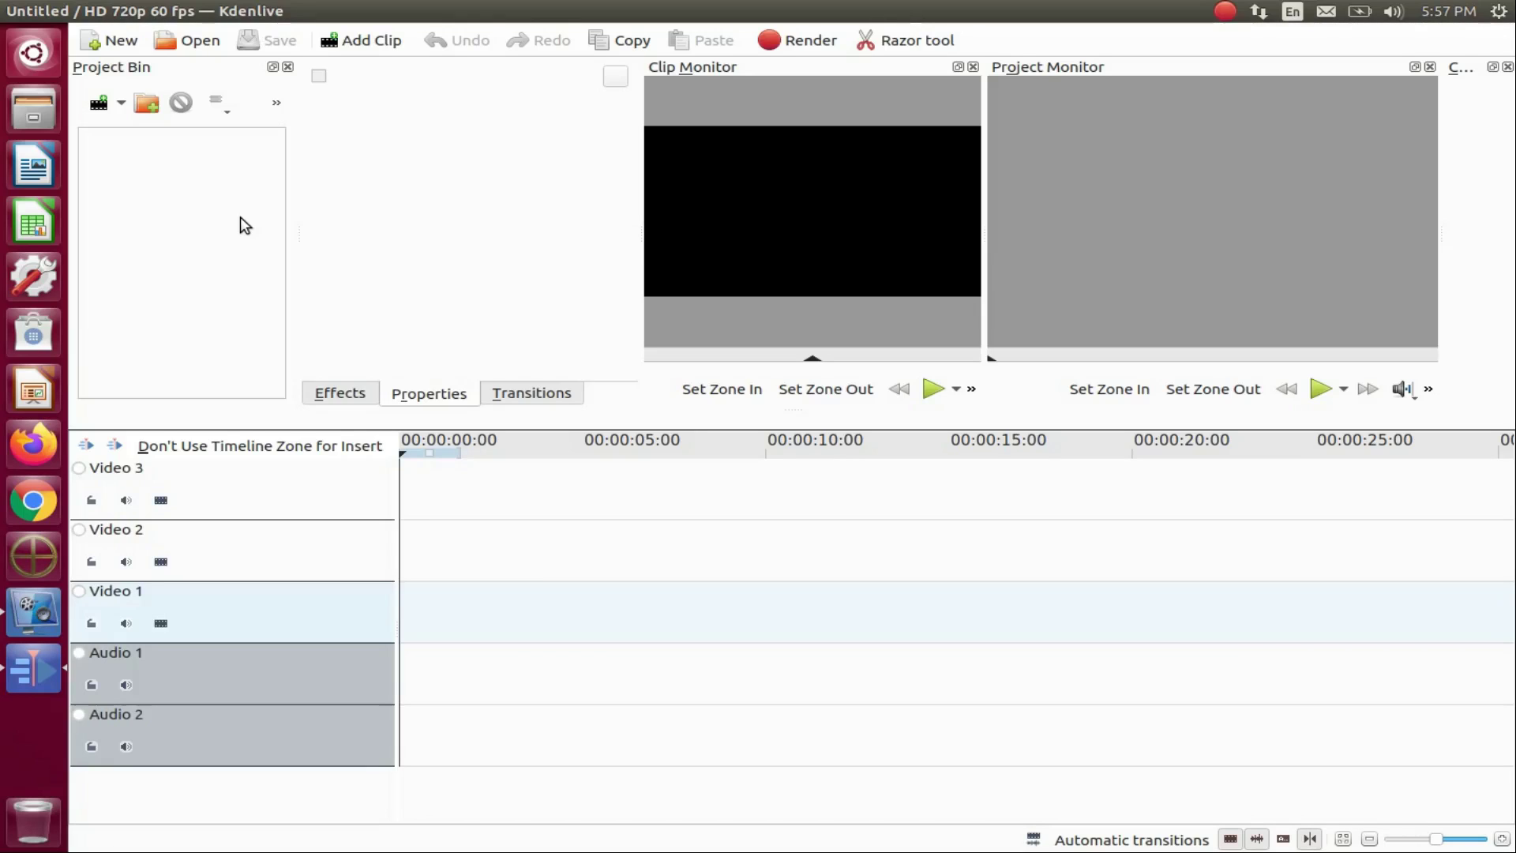
Import frame0000.png from the K Test folder as an image-sequence clip.
left_click(385, 46)
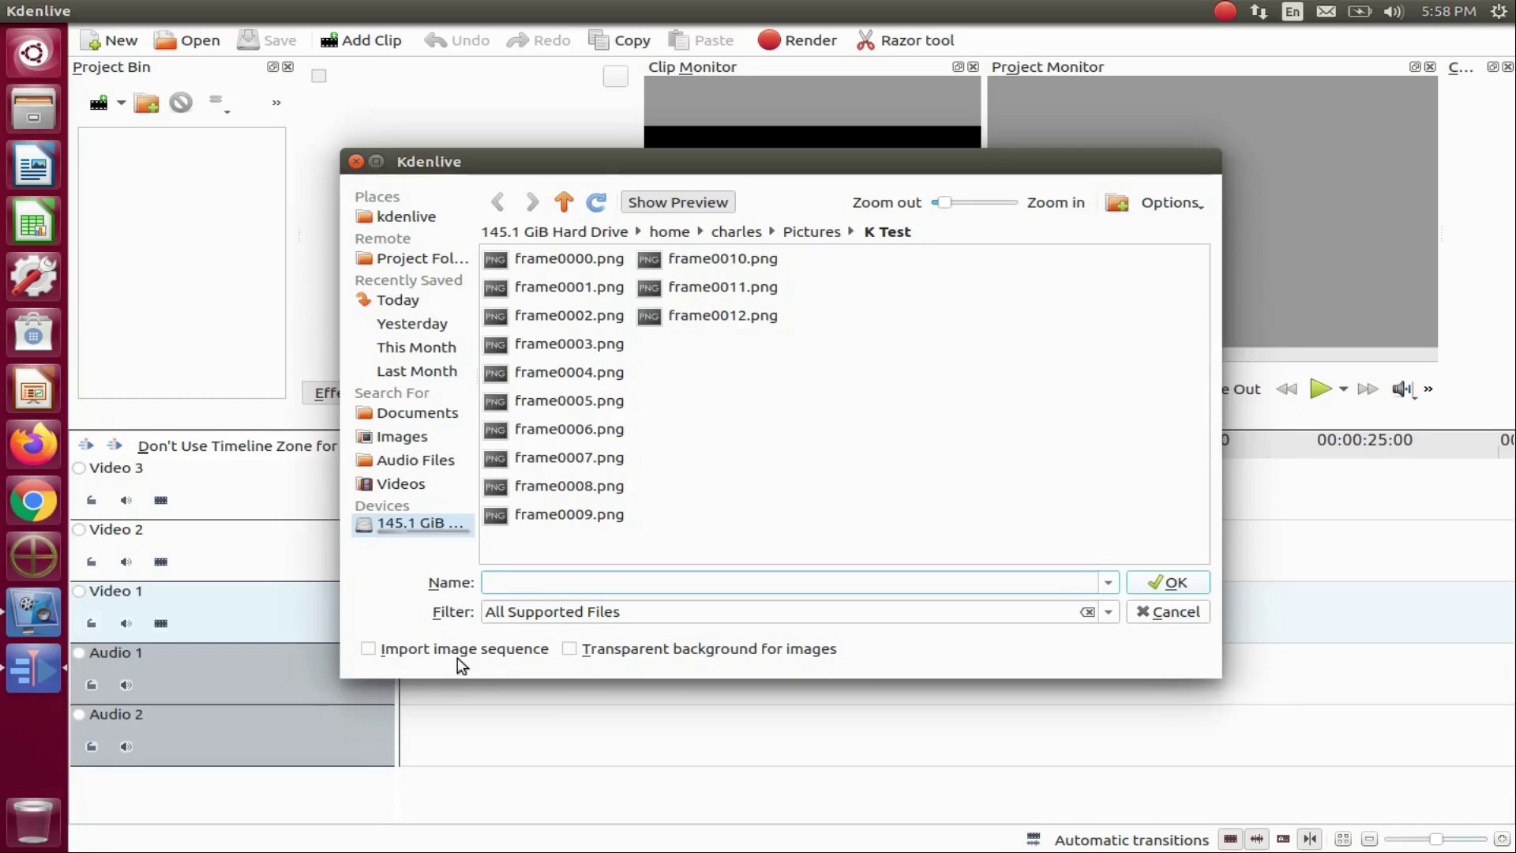
left_click(368, 649)
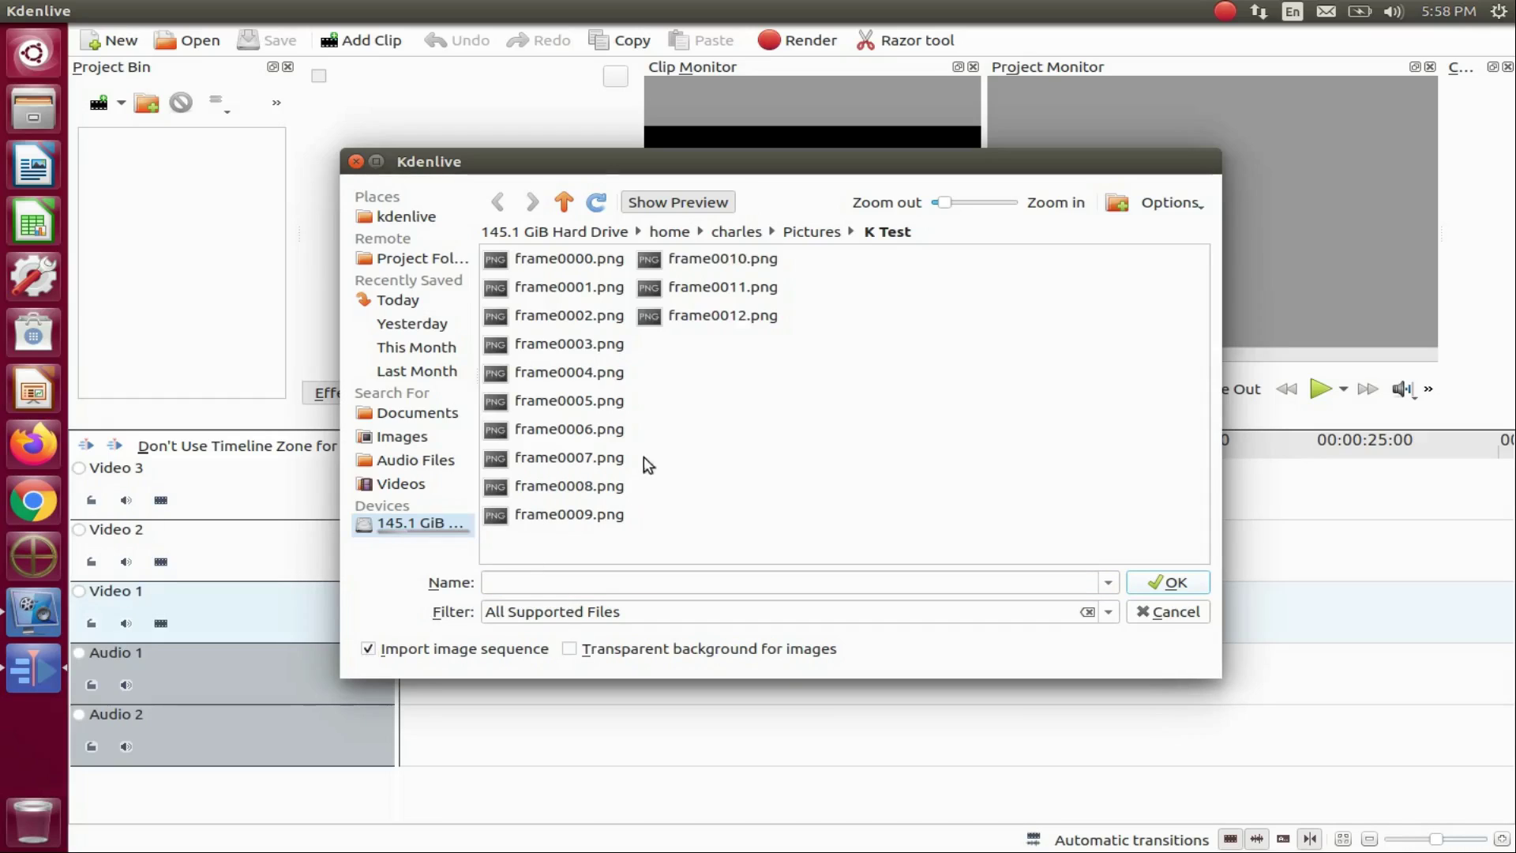
left_click(588, 260)
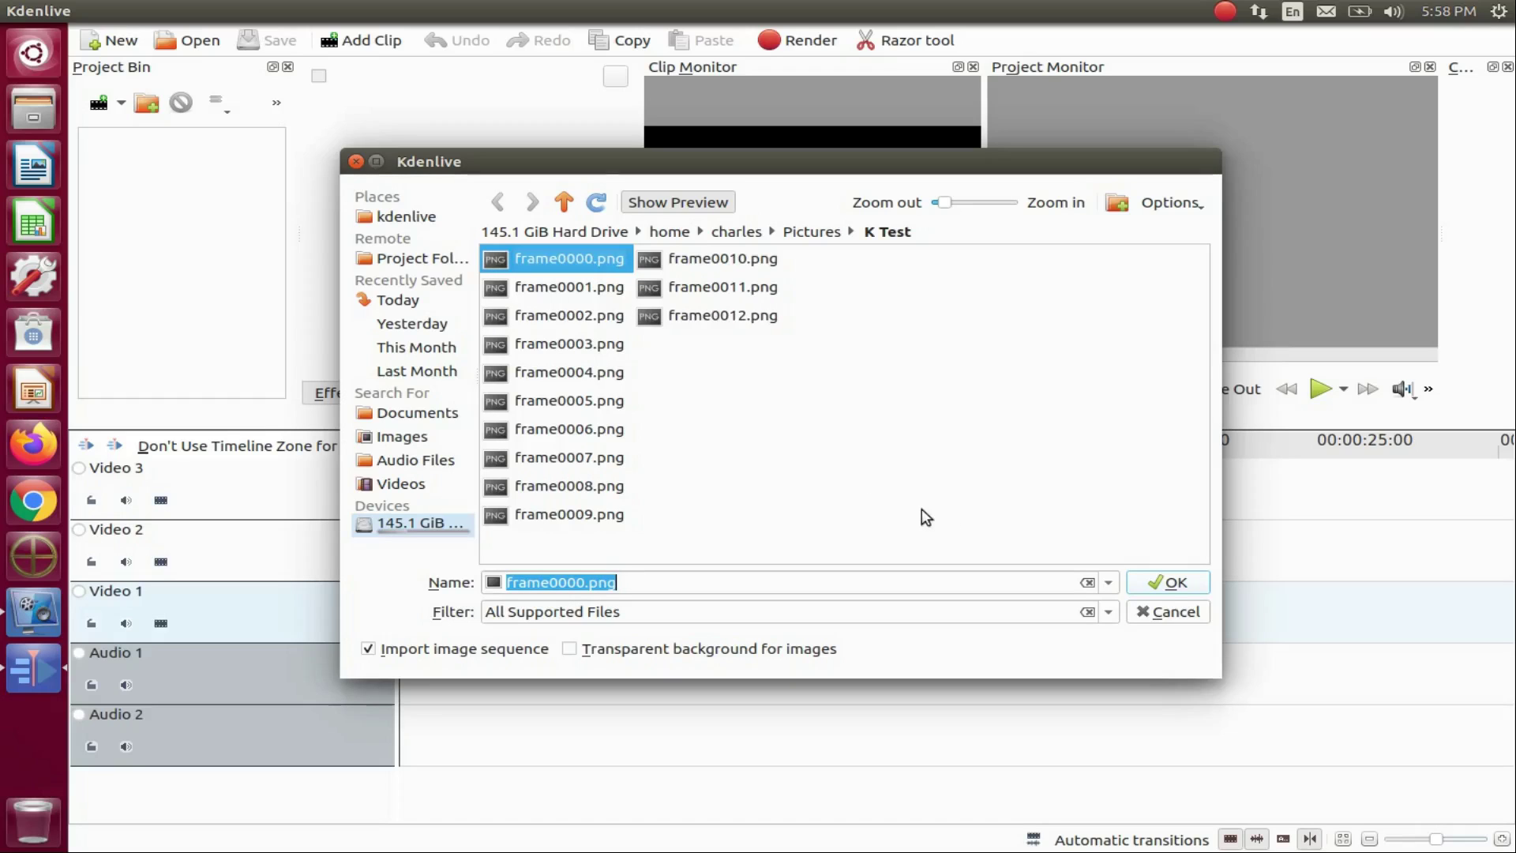
left_click(1174, 584)
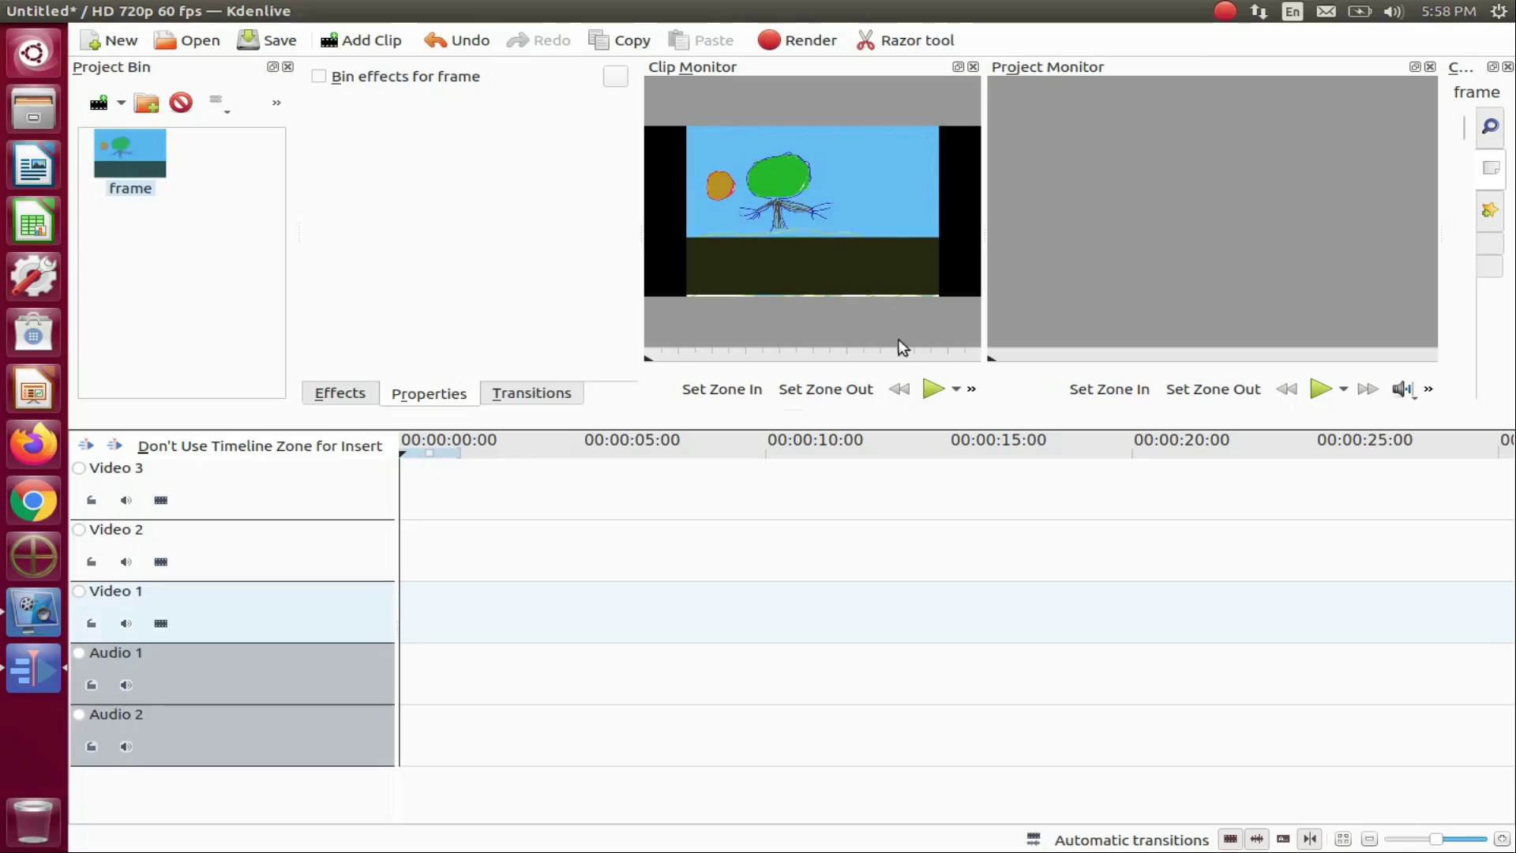
Play the frame clip in the Clip Monitor, then pause it.
left_click(933, 390)
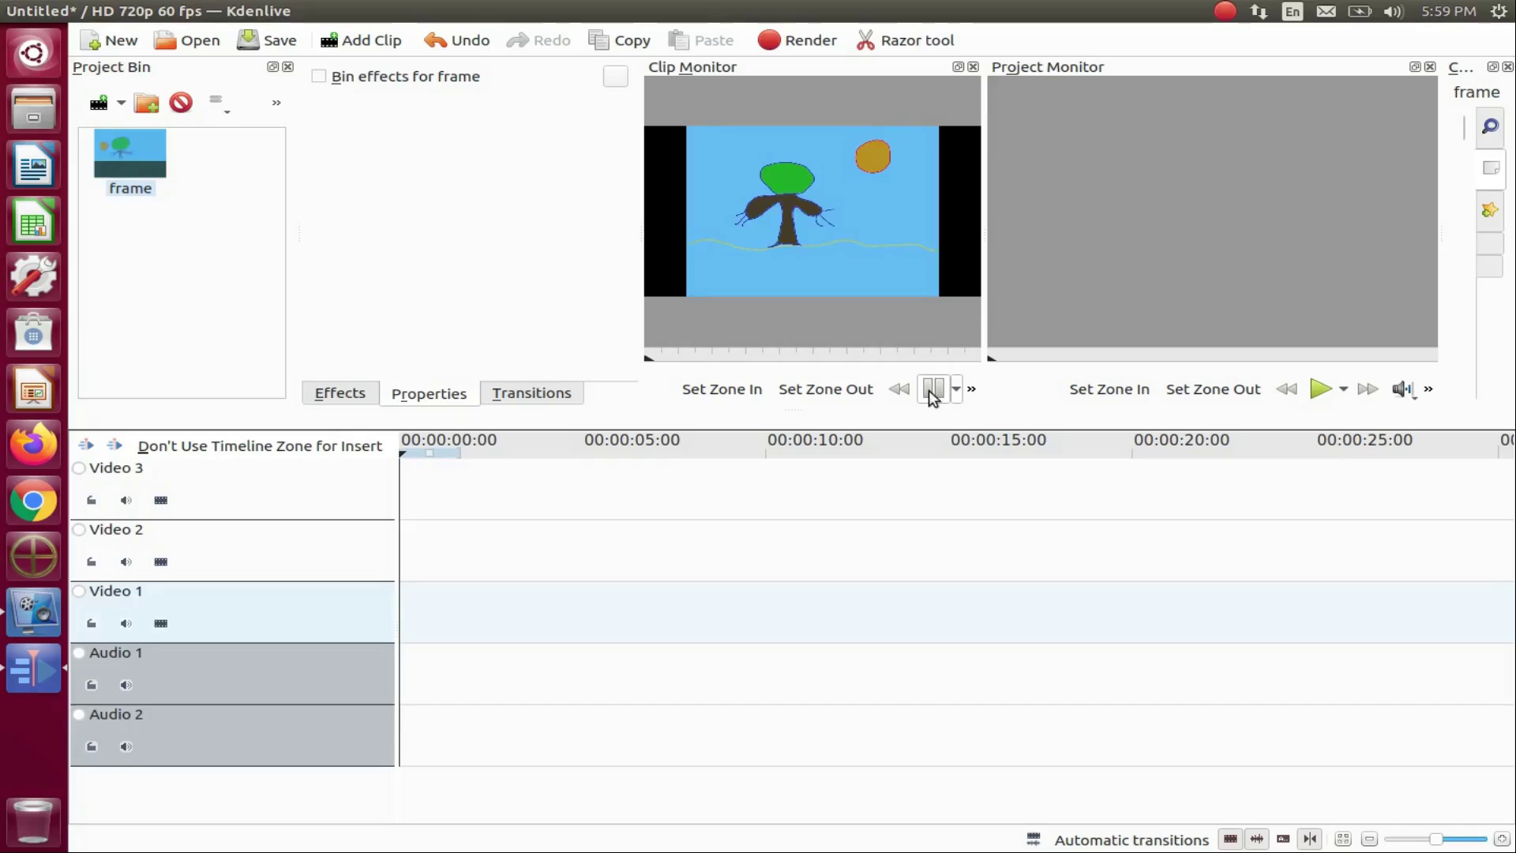
left_click(930, 390)
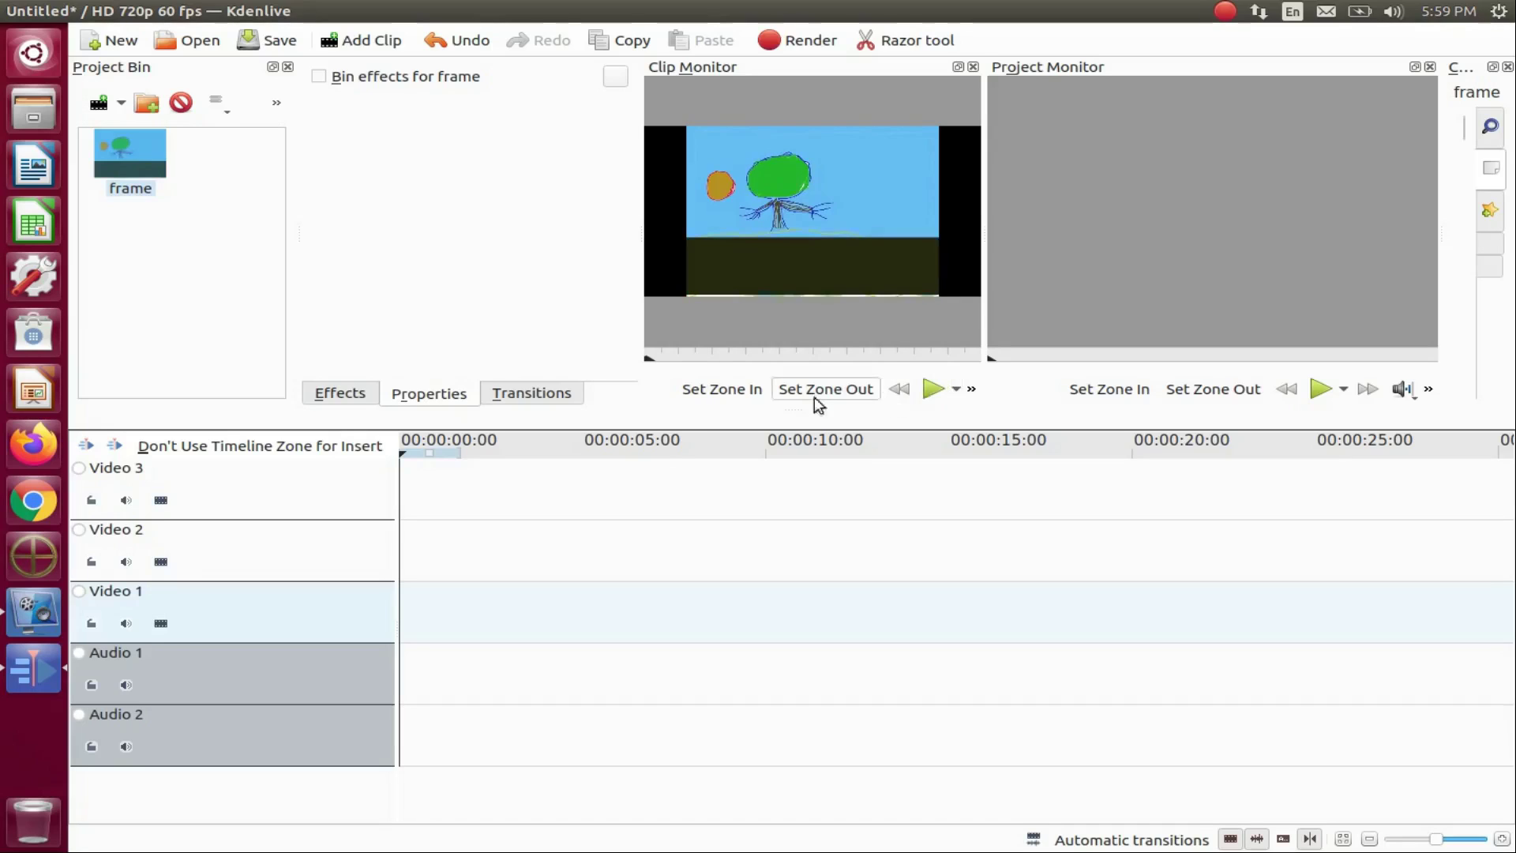
Set the frame clip's Frame Duration to 10 in its Clip Properties.
right_click(140, 154)
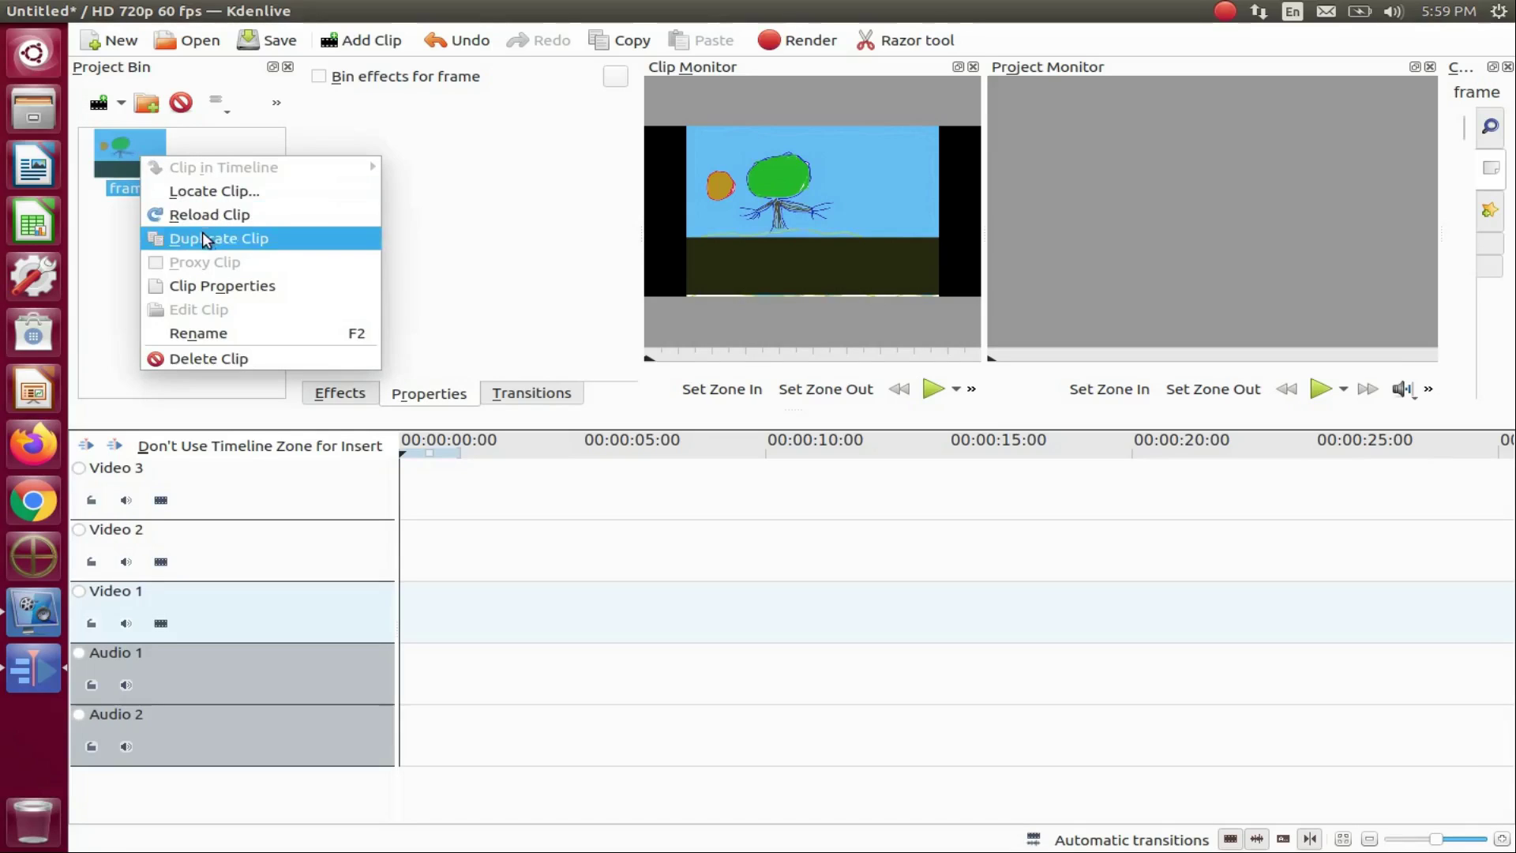
left_click(230, 285)
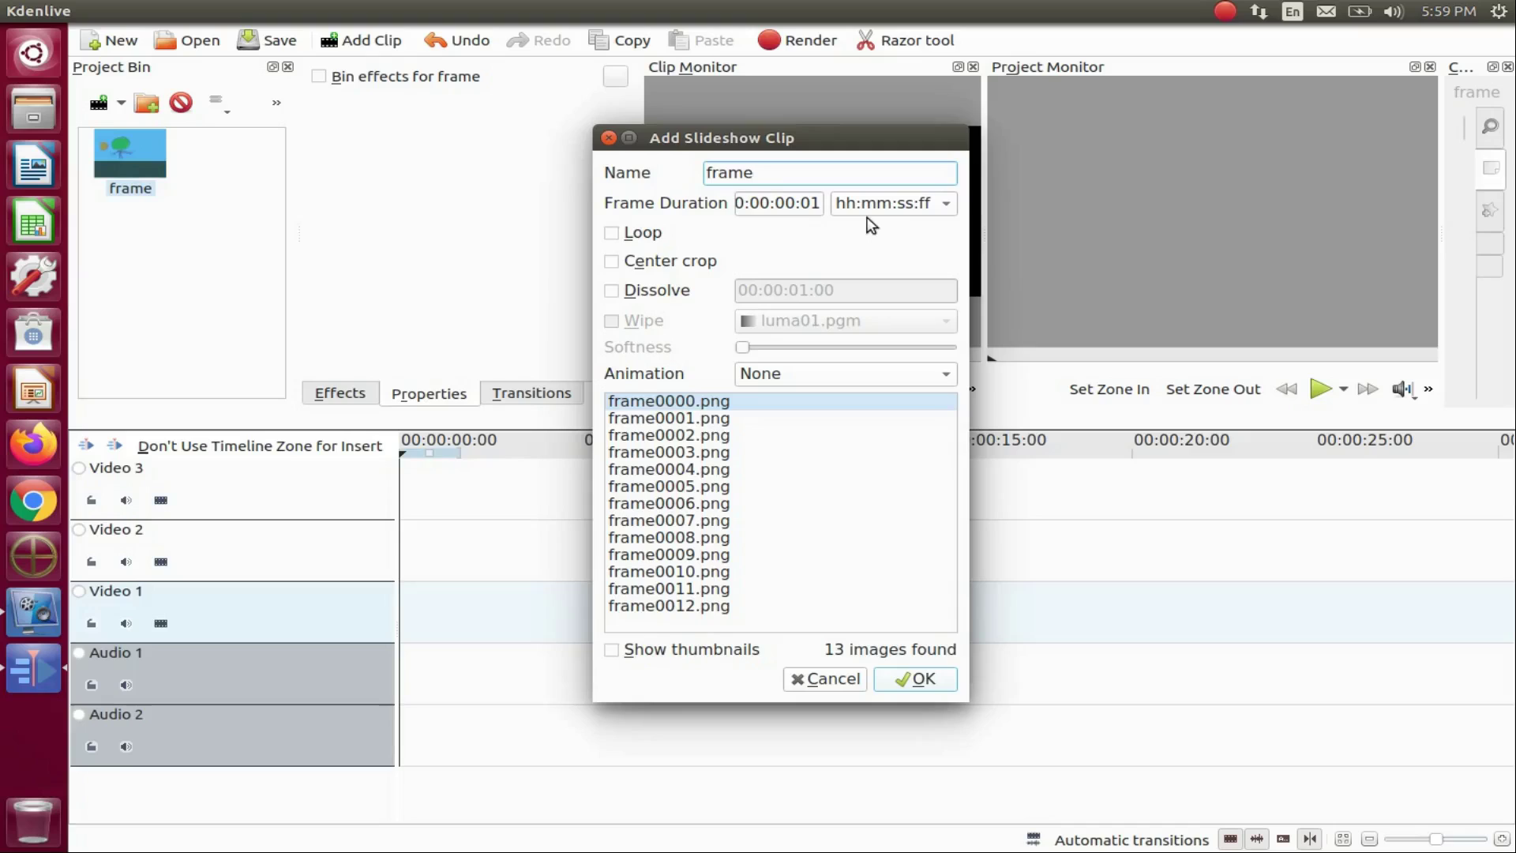
left_click(805, 207)
type("1")
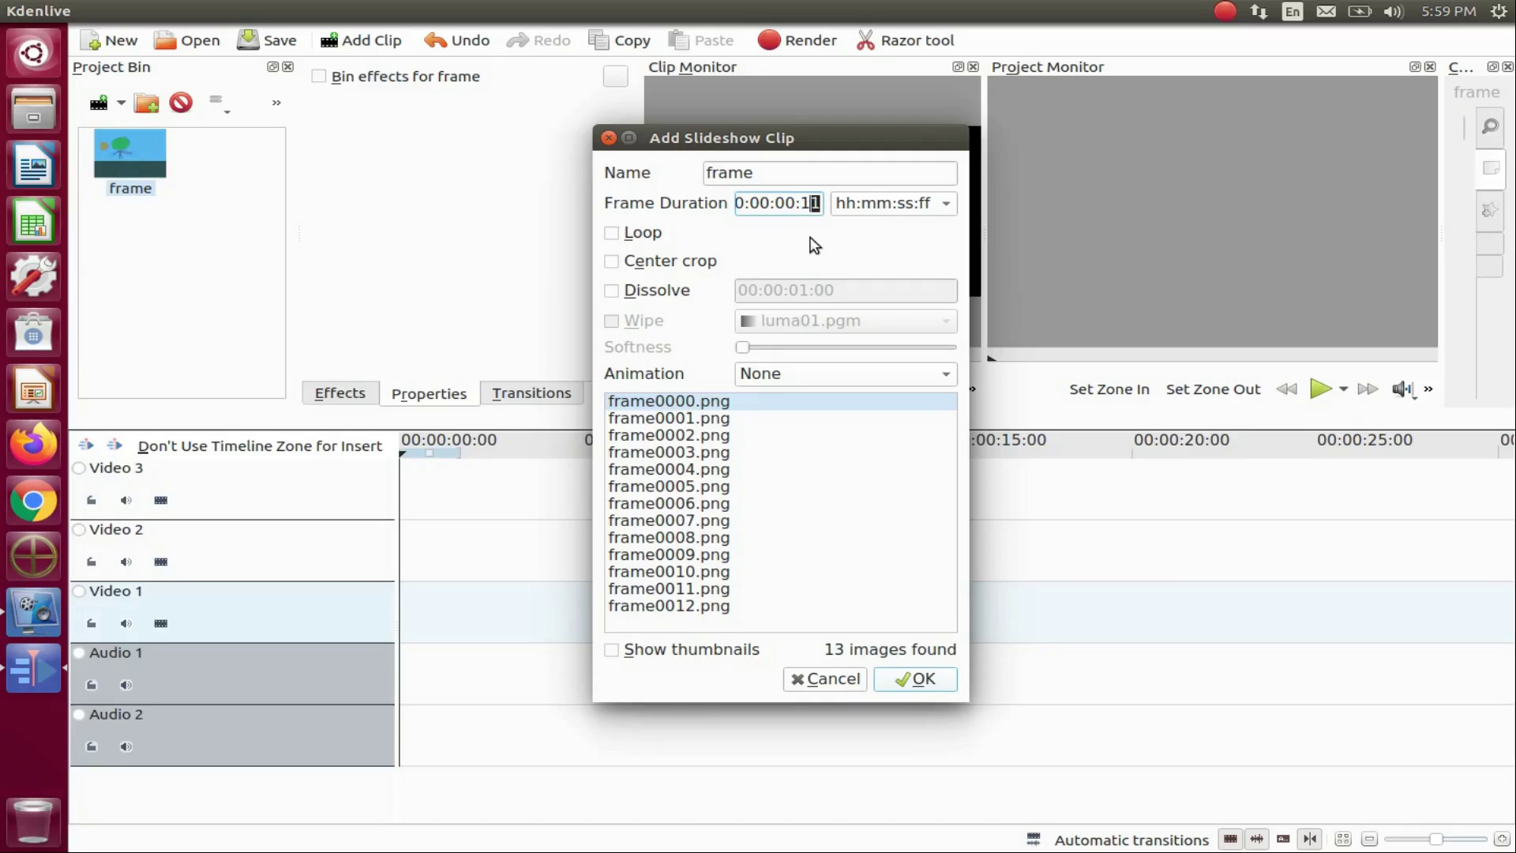
type("0")
left_click(926, 681)
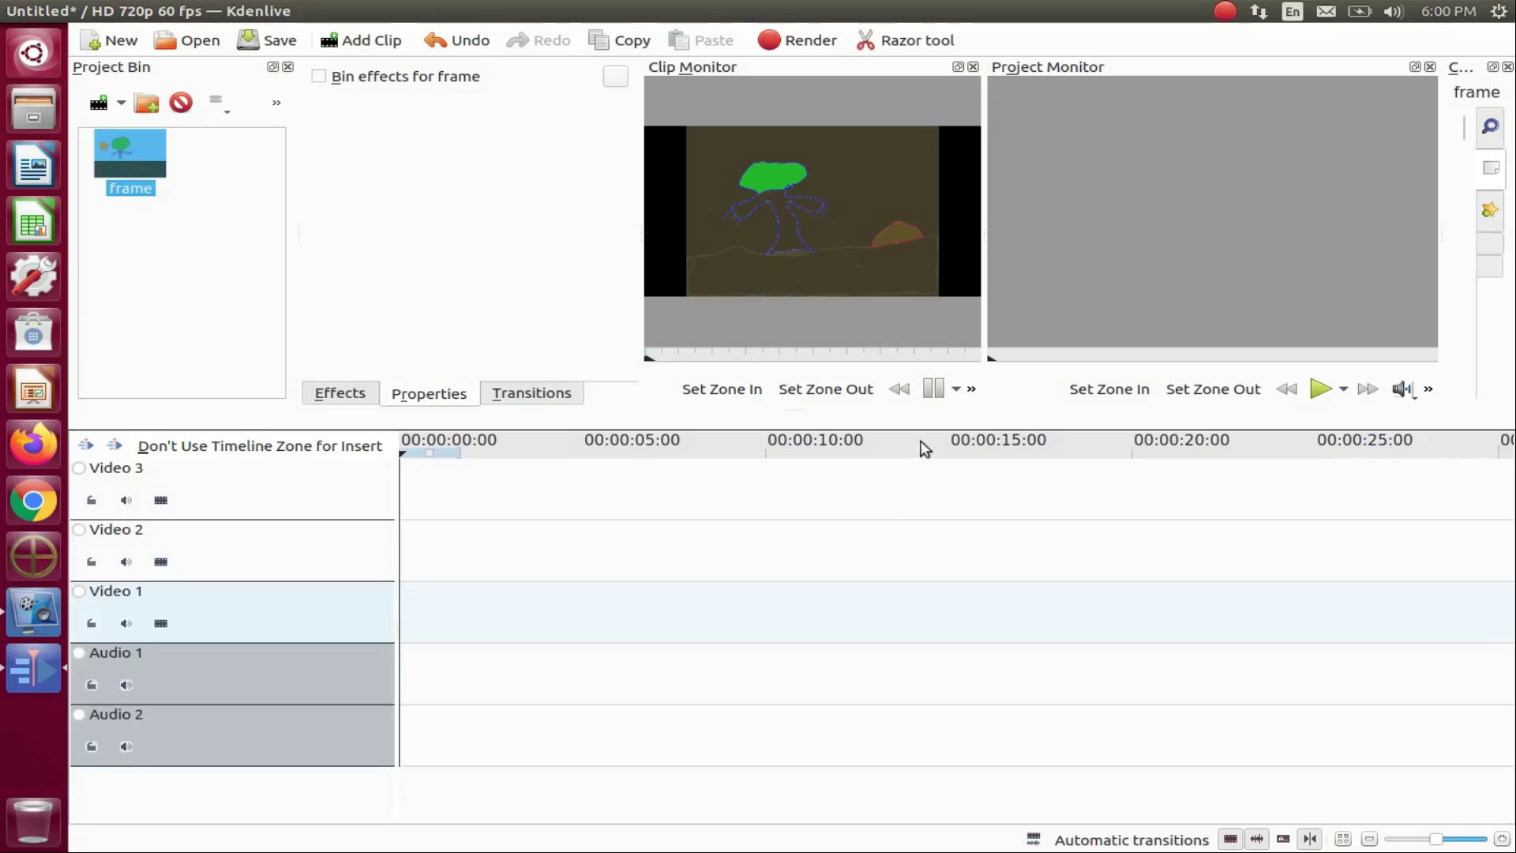
left_click(933, 391)
left_click(933, 391)
Place the frame clip on Video 2 at 00:00:00:00 and preview the timeline.
left_click_drag(134, 149, 483, 540)
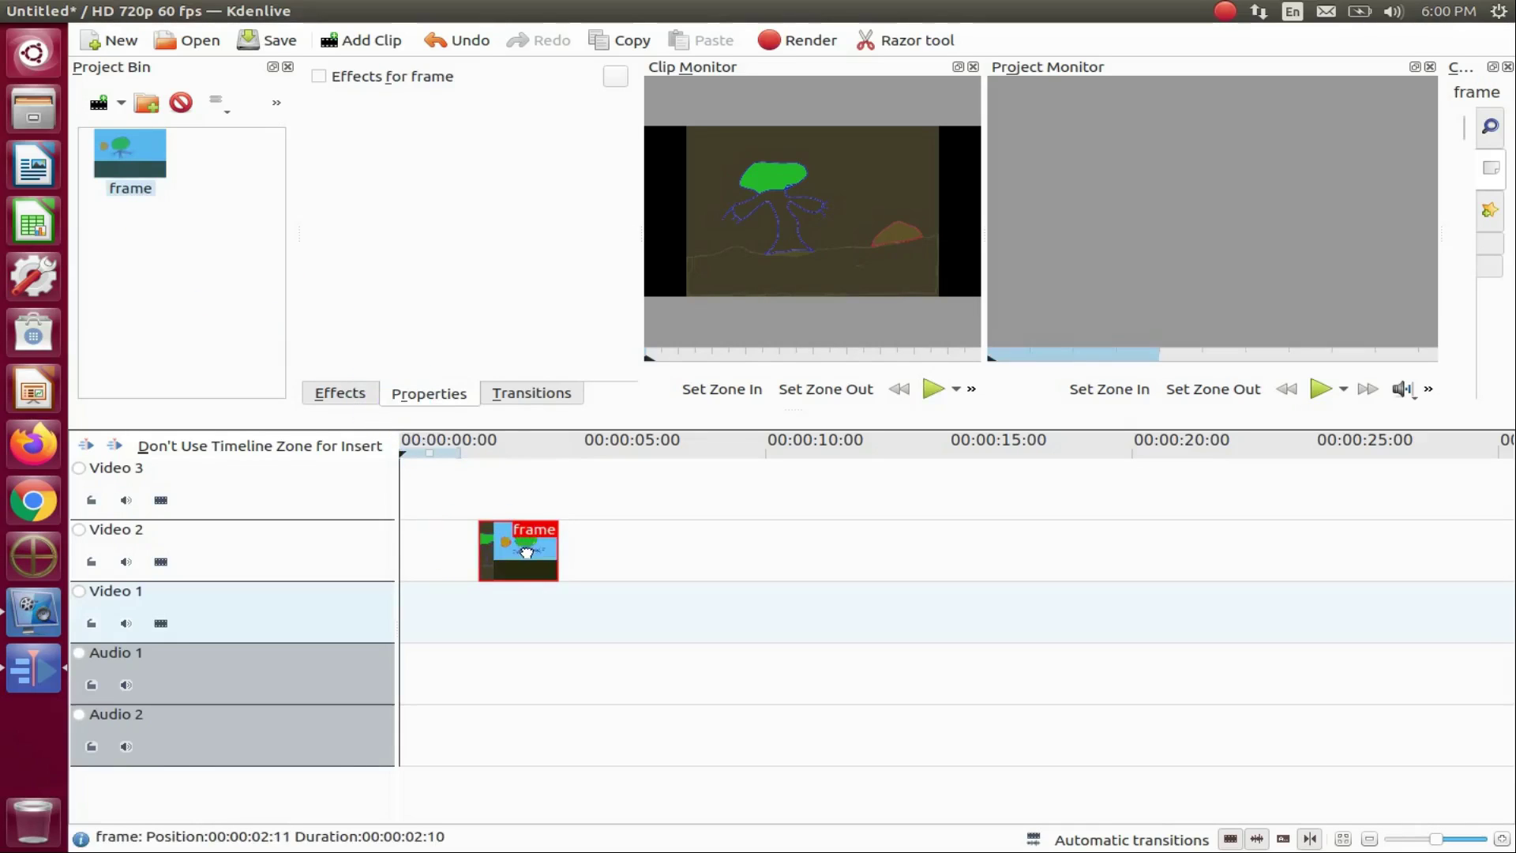
left_click_drag(526, 551, 446, 551)
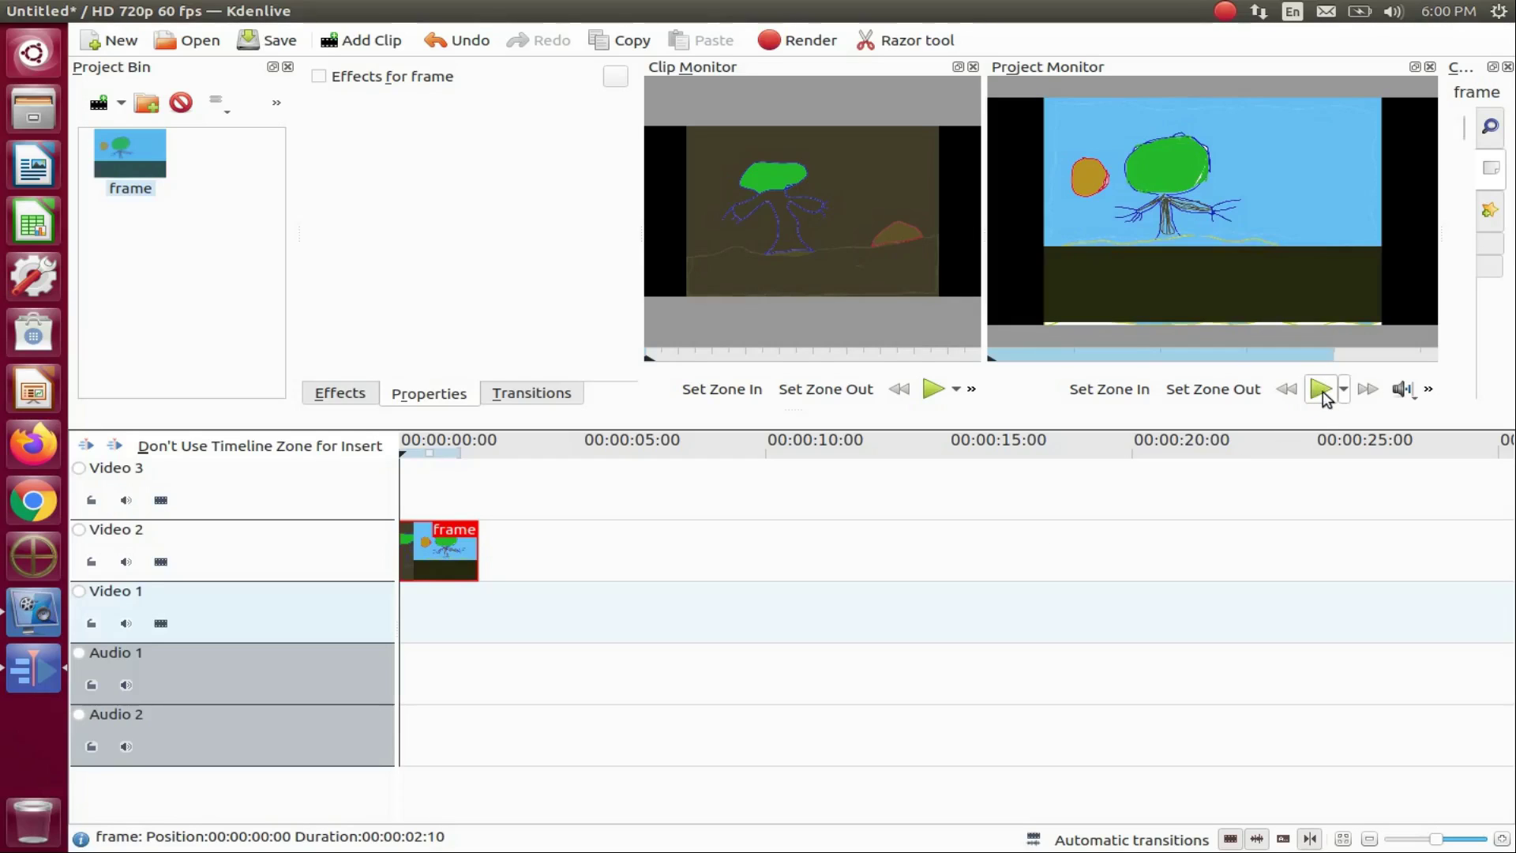
left_click(1321, 390)
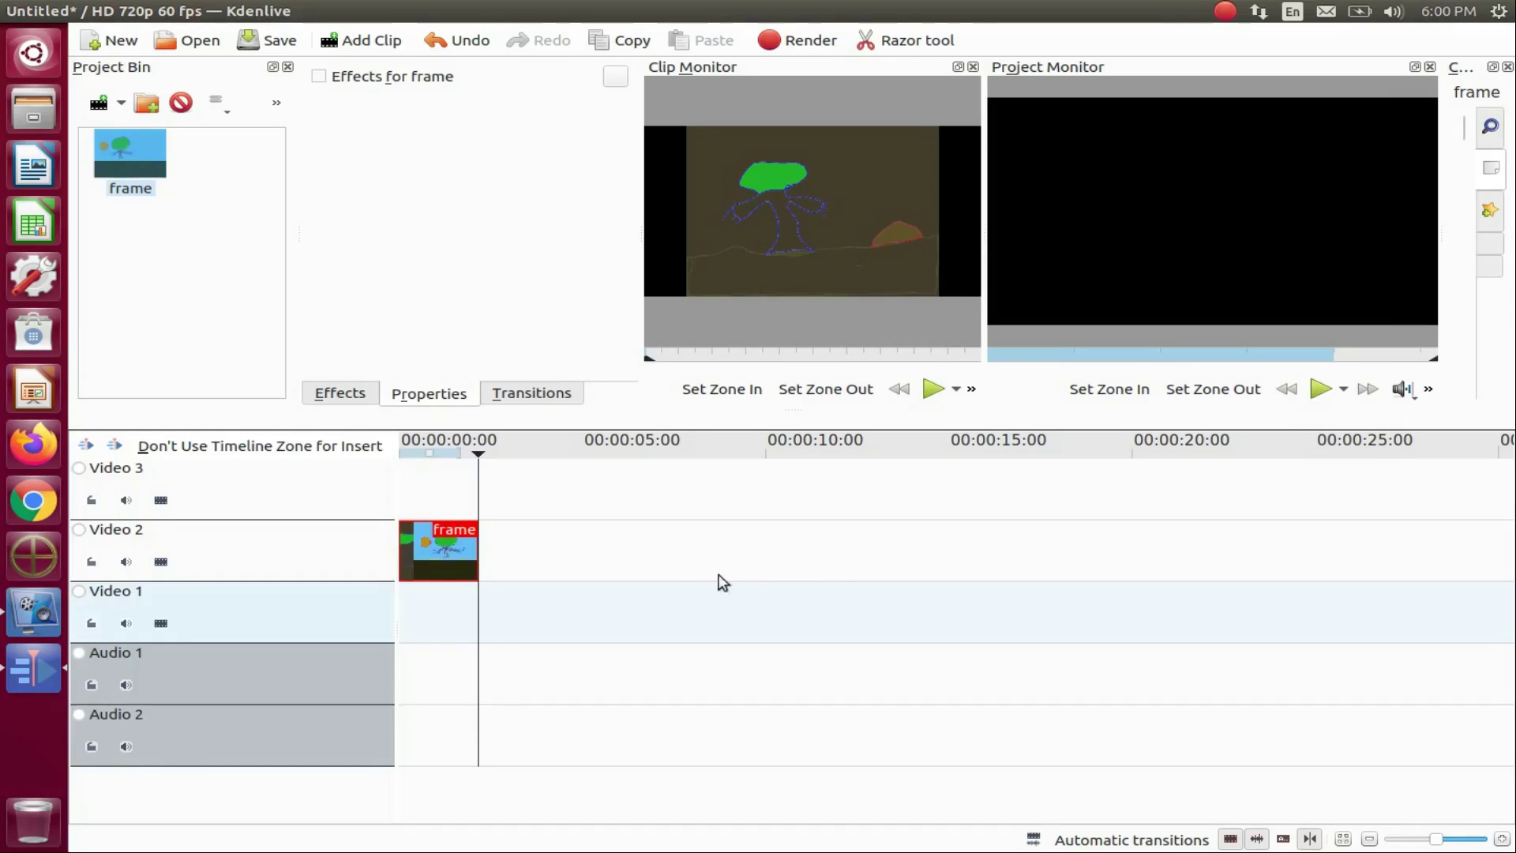
left_click(398, 594)
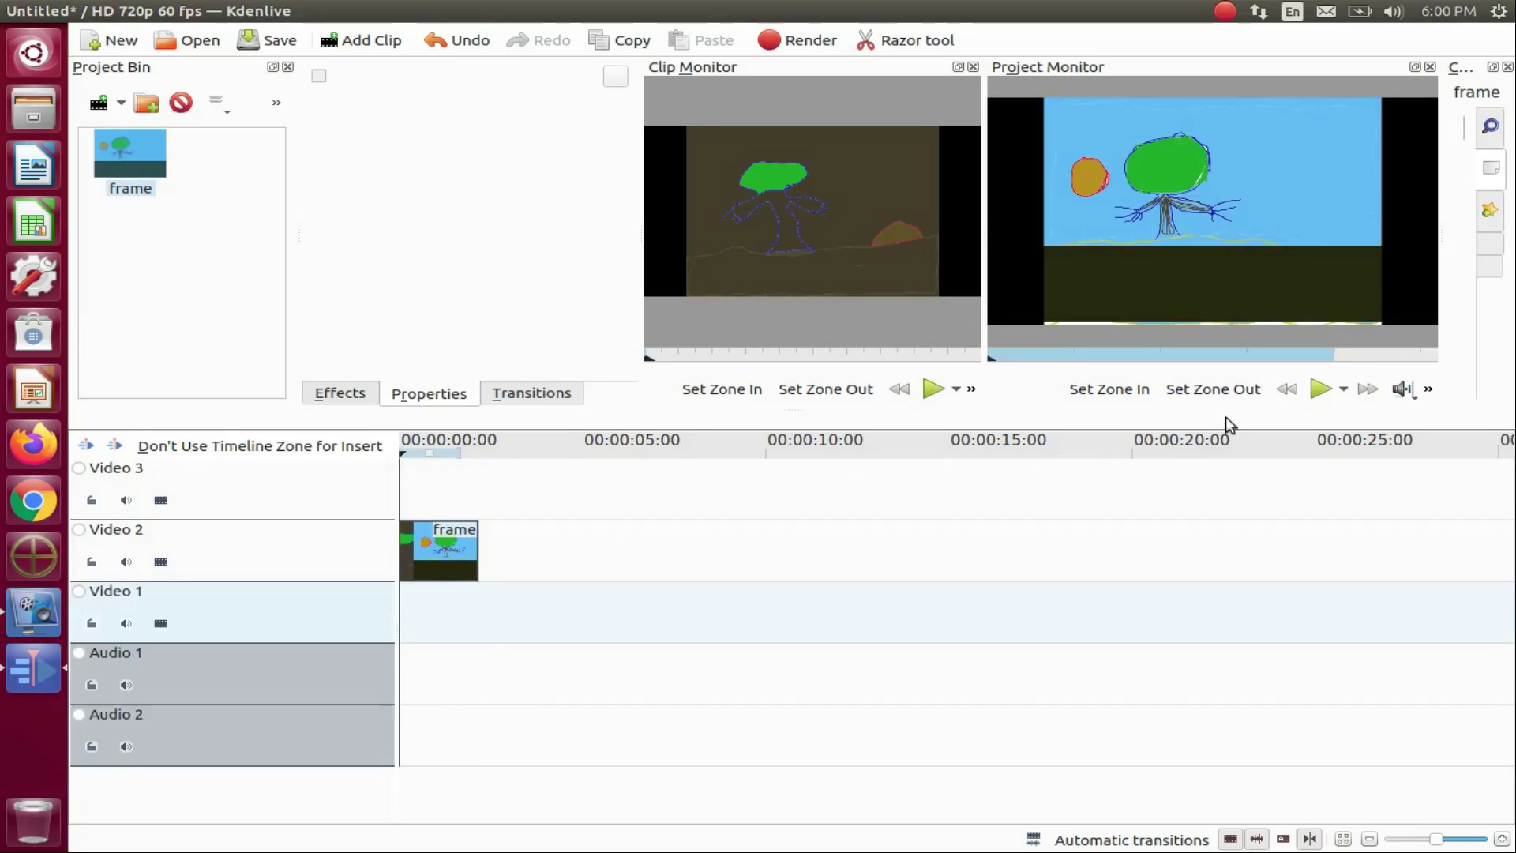
Choose GIF as the render format for the A Test .gif output.
left_click(1320, 391)
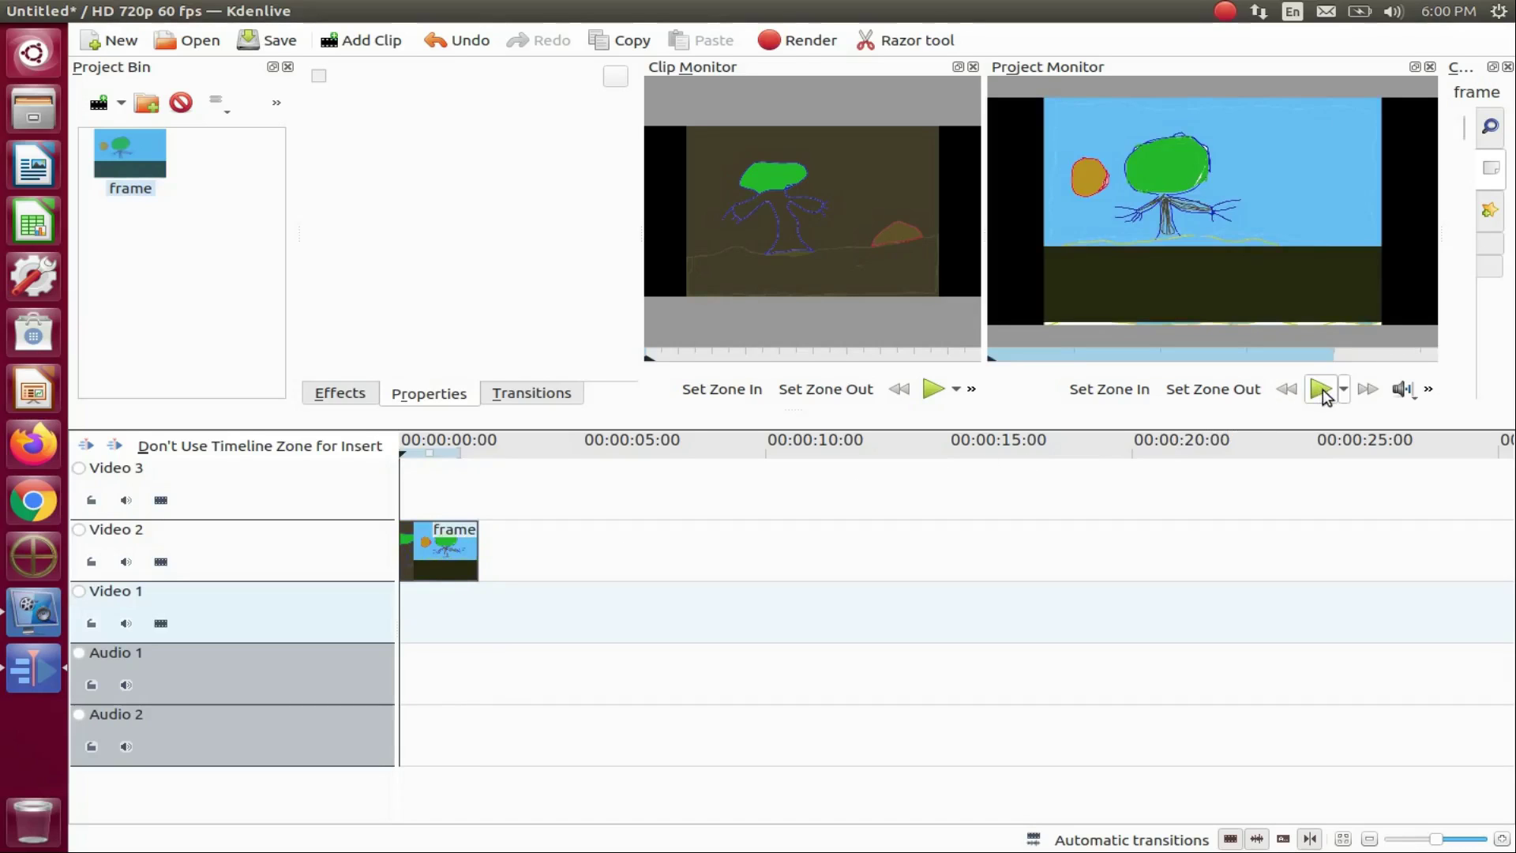
left_click(809, 41)
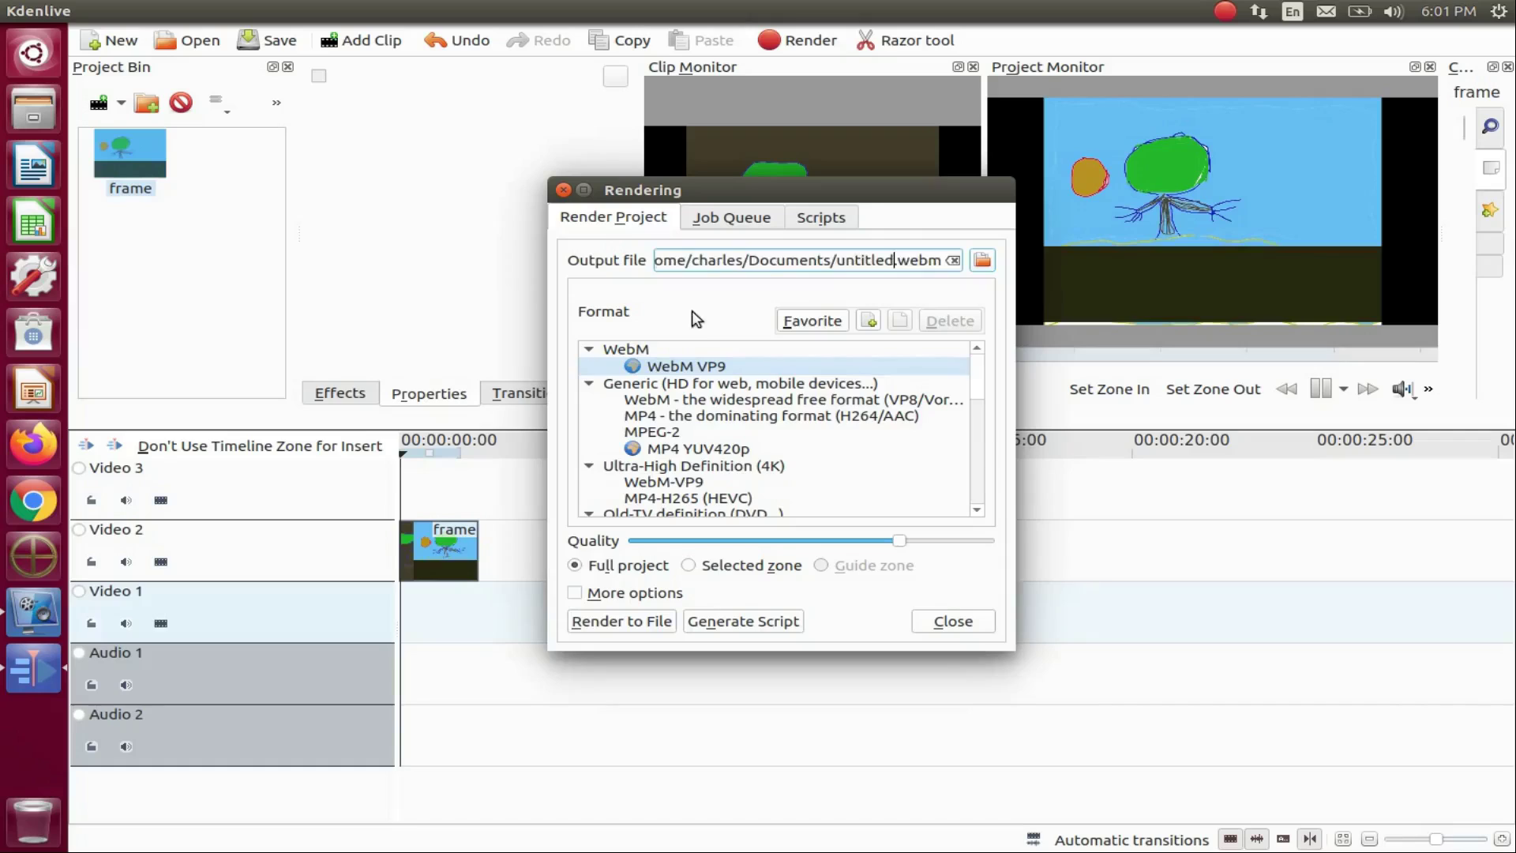
scroll(976, 425, "down", 5)
scroll(976, 424, "down", 3)
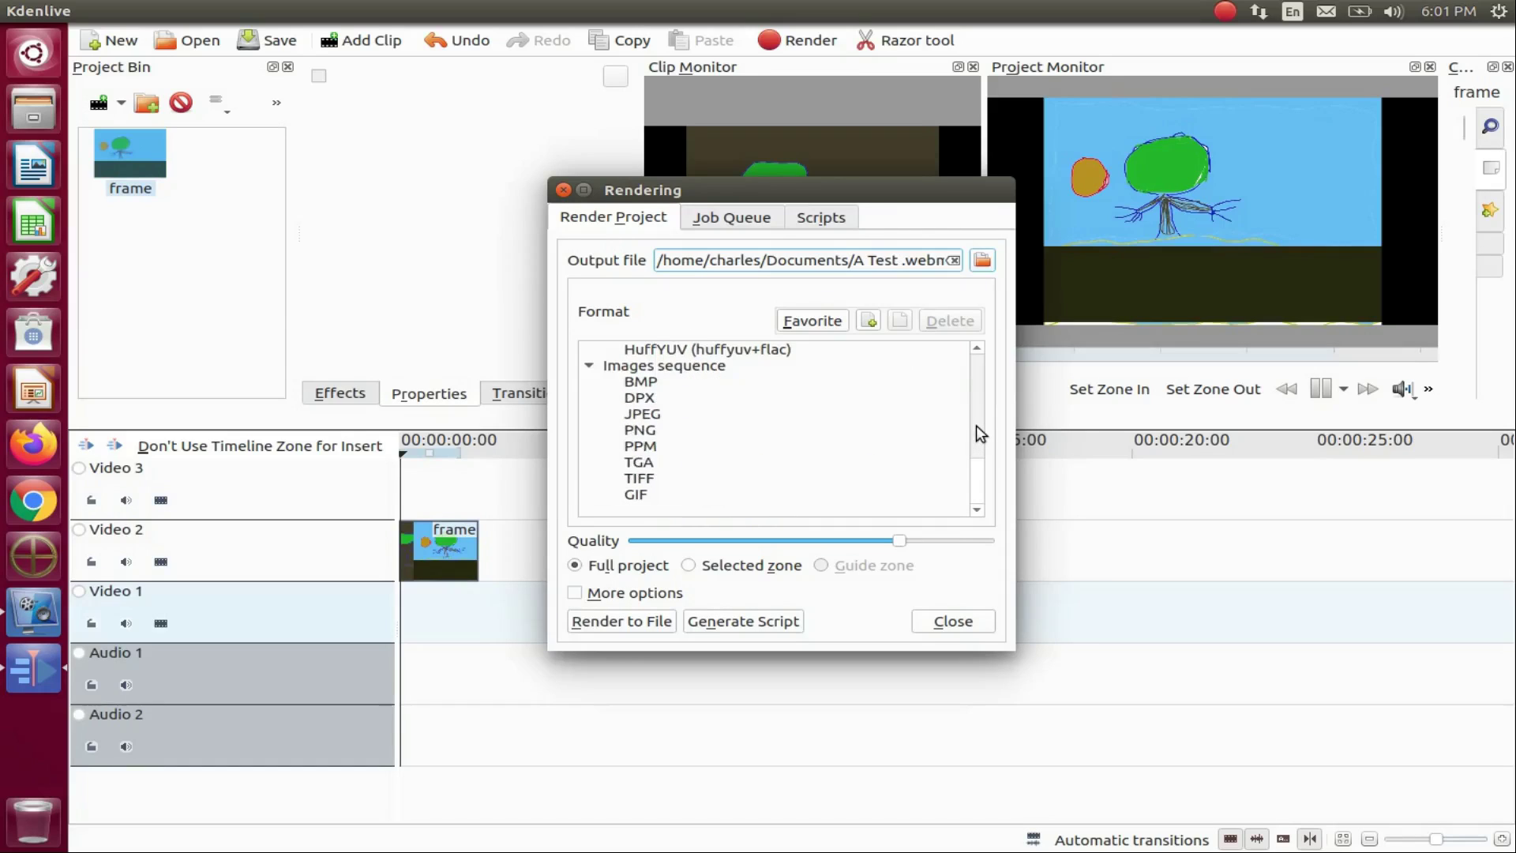
left_click(636, 496)
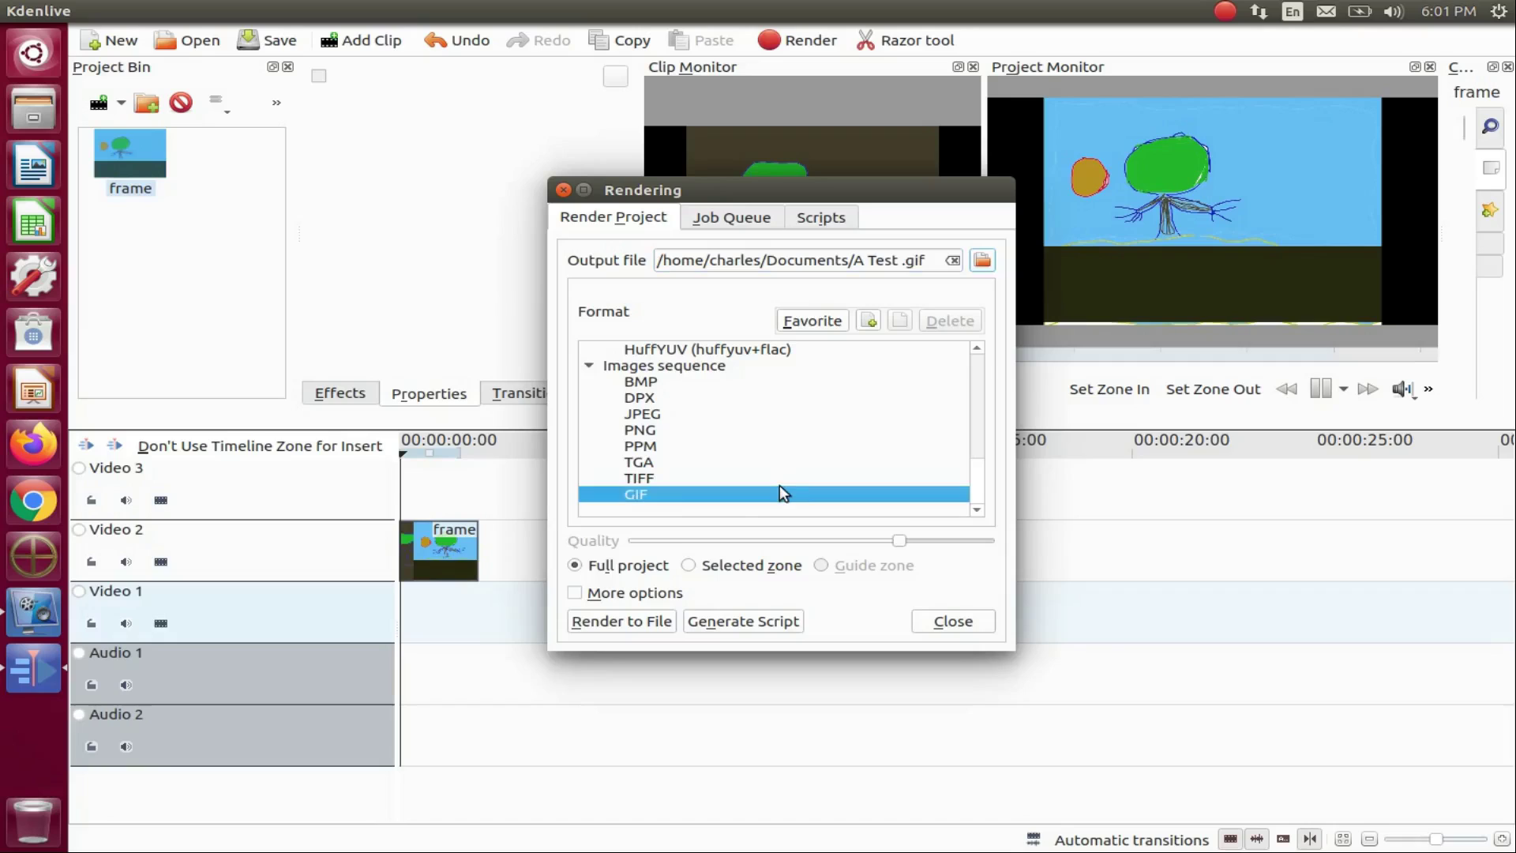
Close the render window and quit Kdenlive, discarding the unsaved project.
left_click(625, 623)
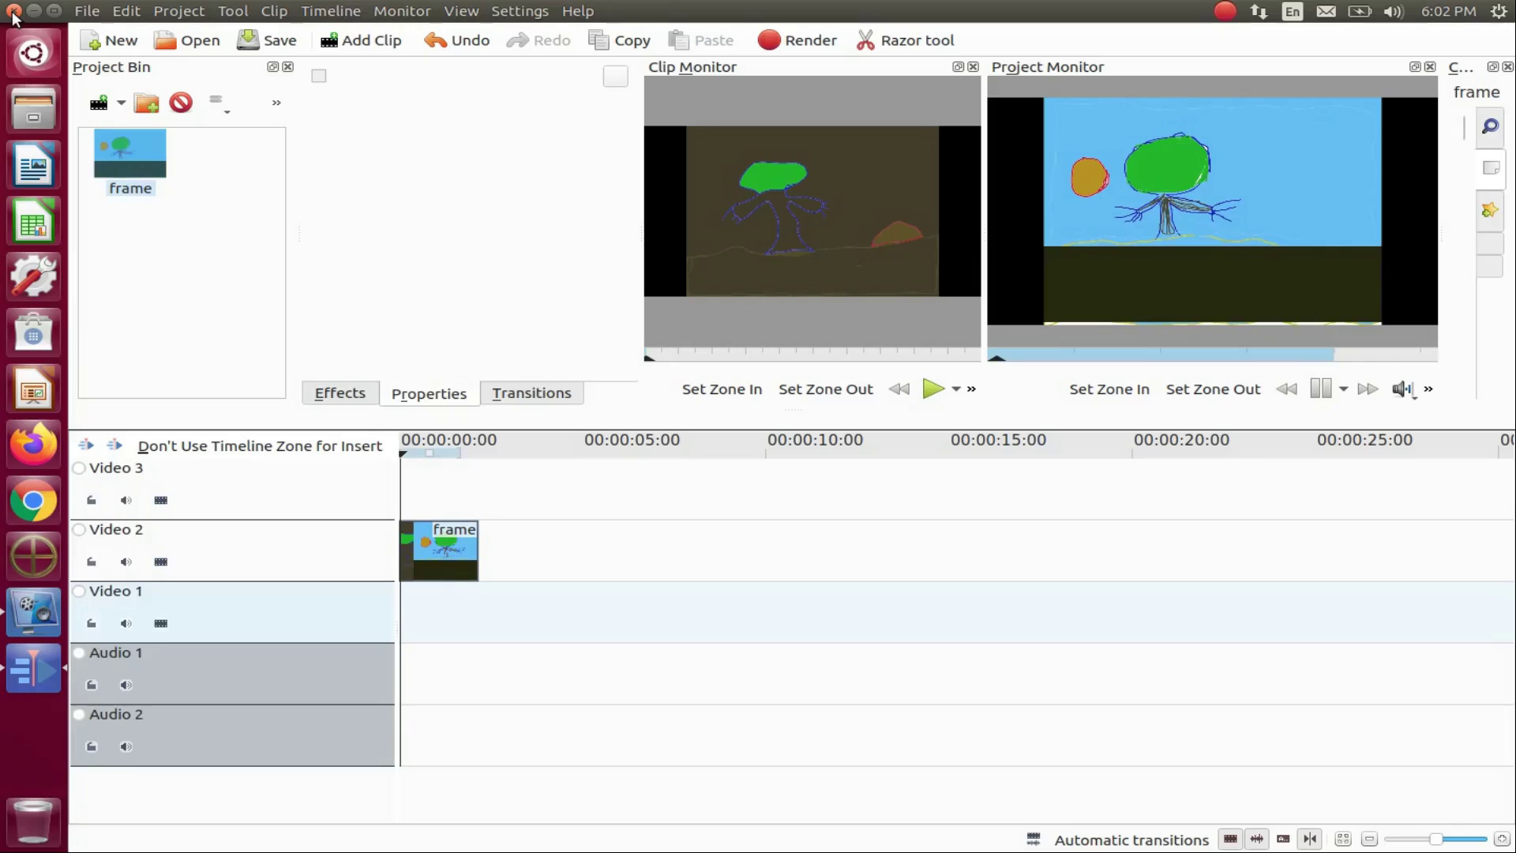
left_click(13, 11)
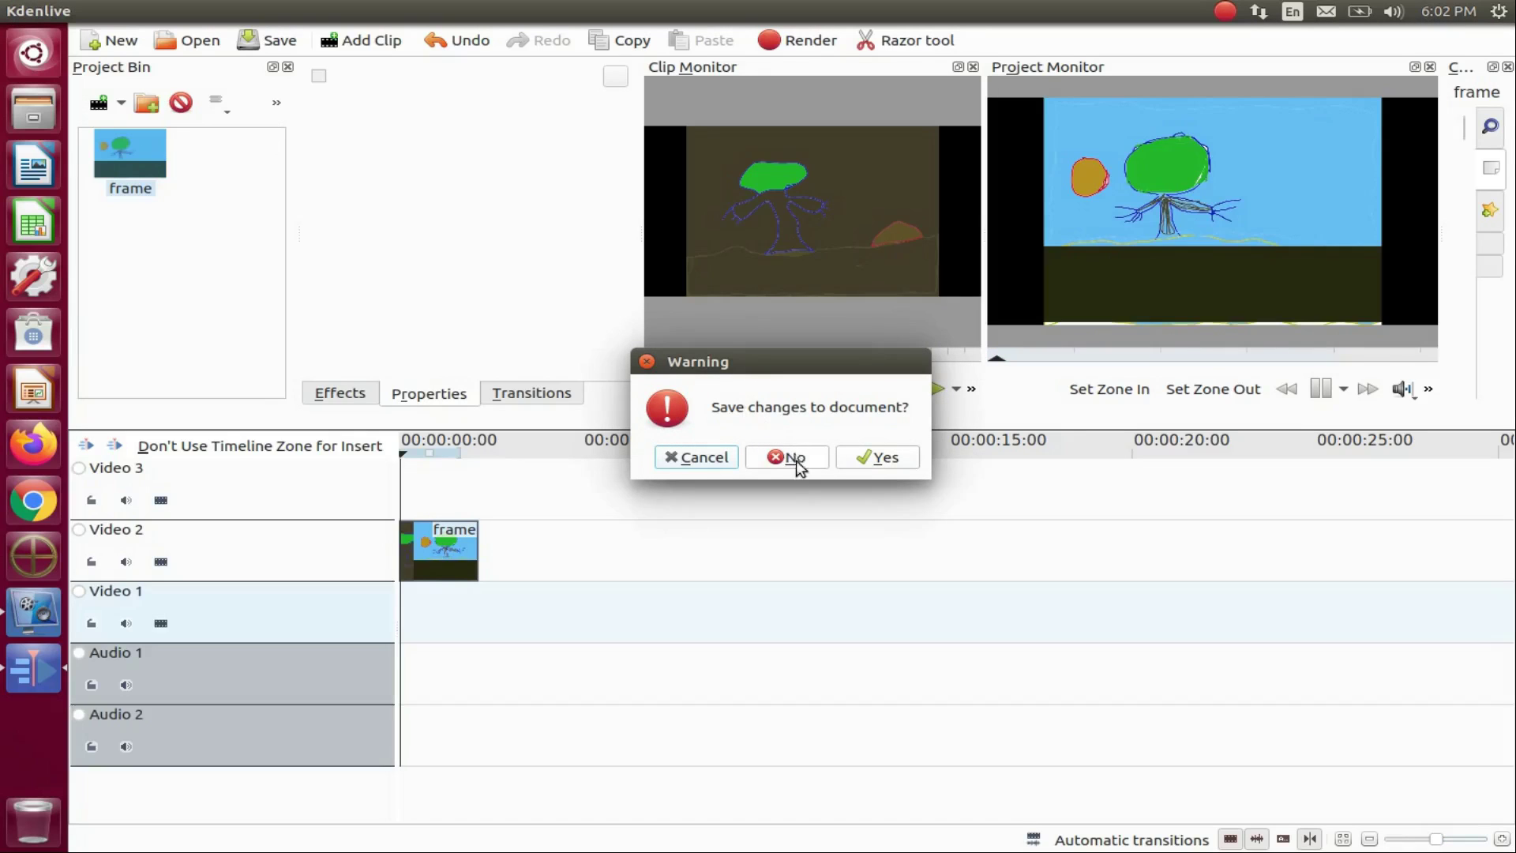
left_click(796, 457)
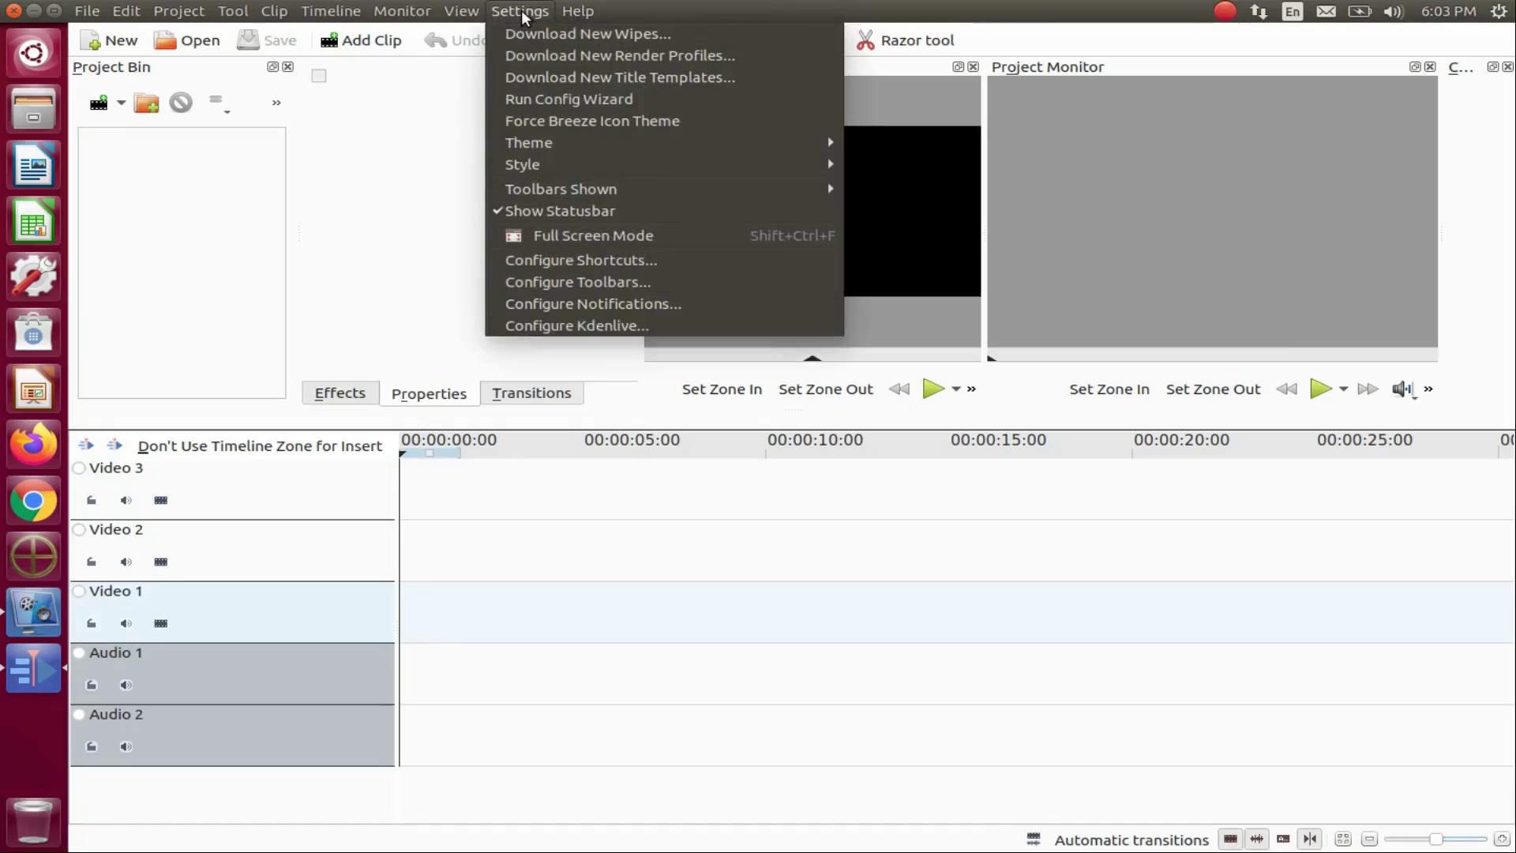
Apply HD 1080p 60 fps as the default profile under Project Defaults.
left_click(521, 11)
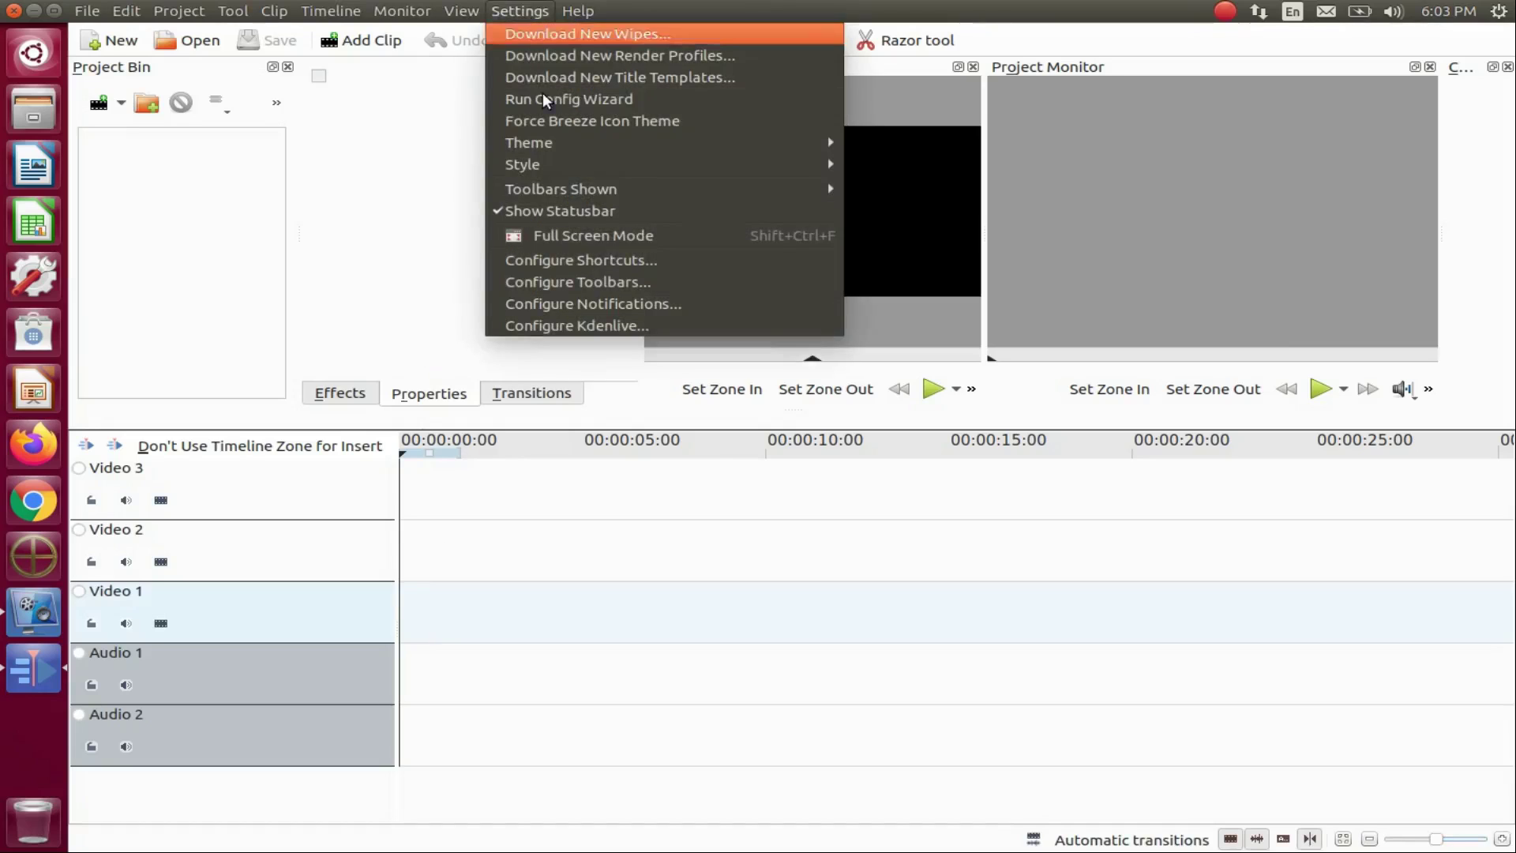
left_click(572, 326)
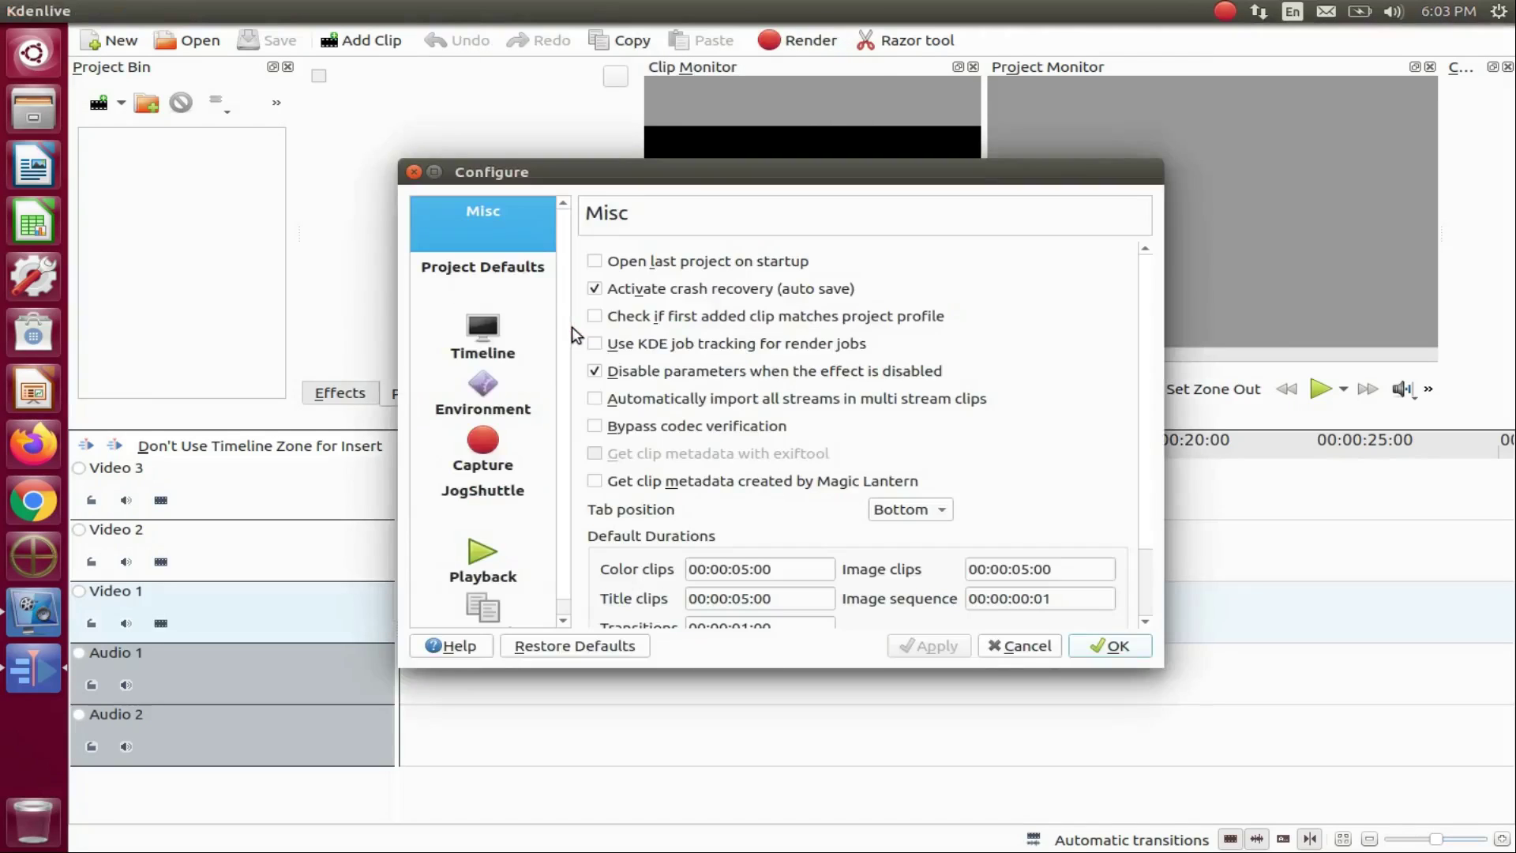
left_click(477, 279)
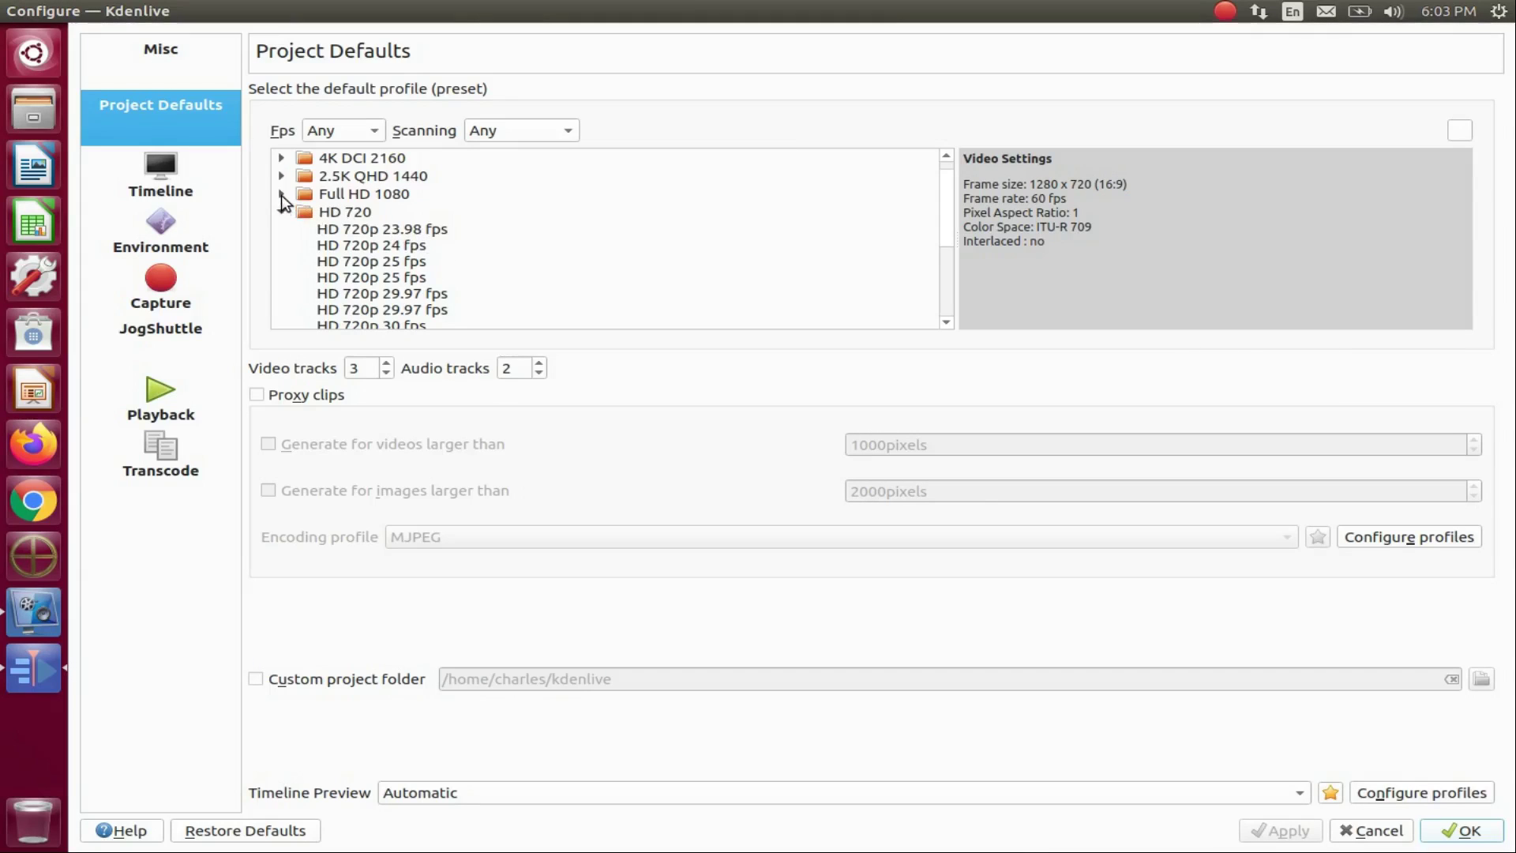
left_click(282, 194)
scroll(537, 244, "down", 2)
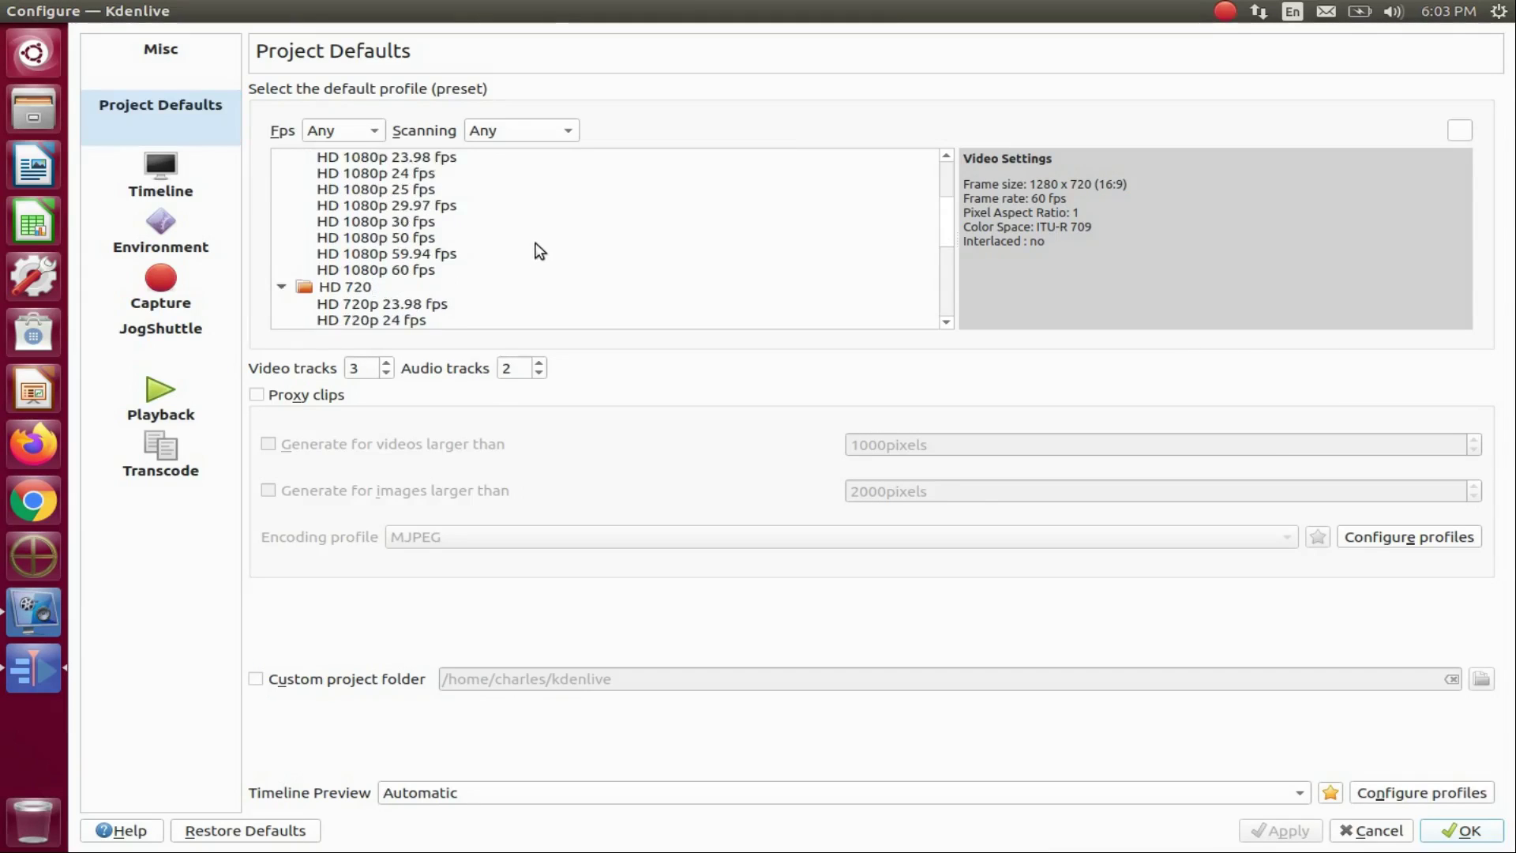
left_click(425, 272)
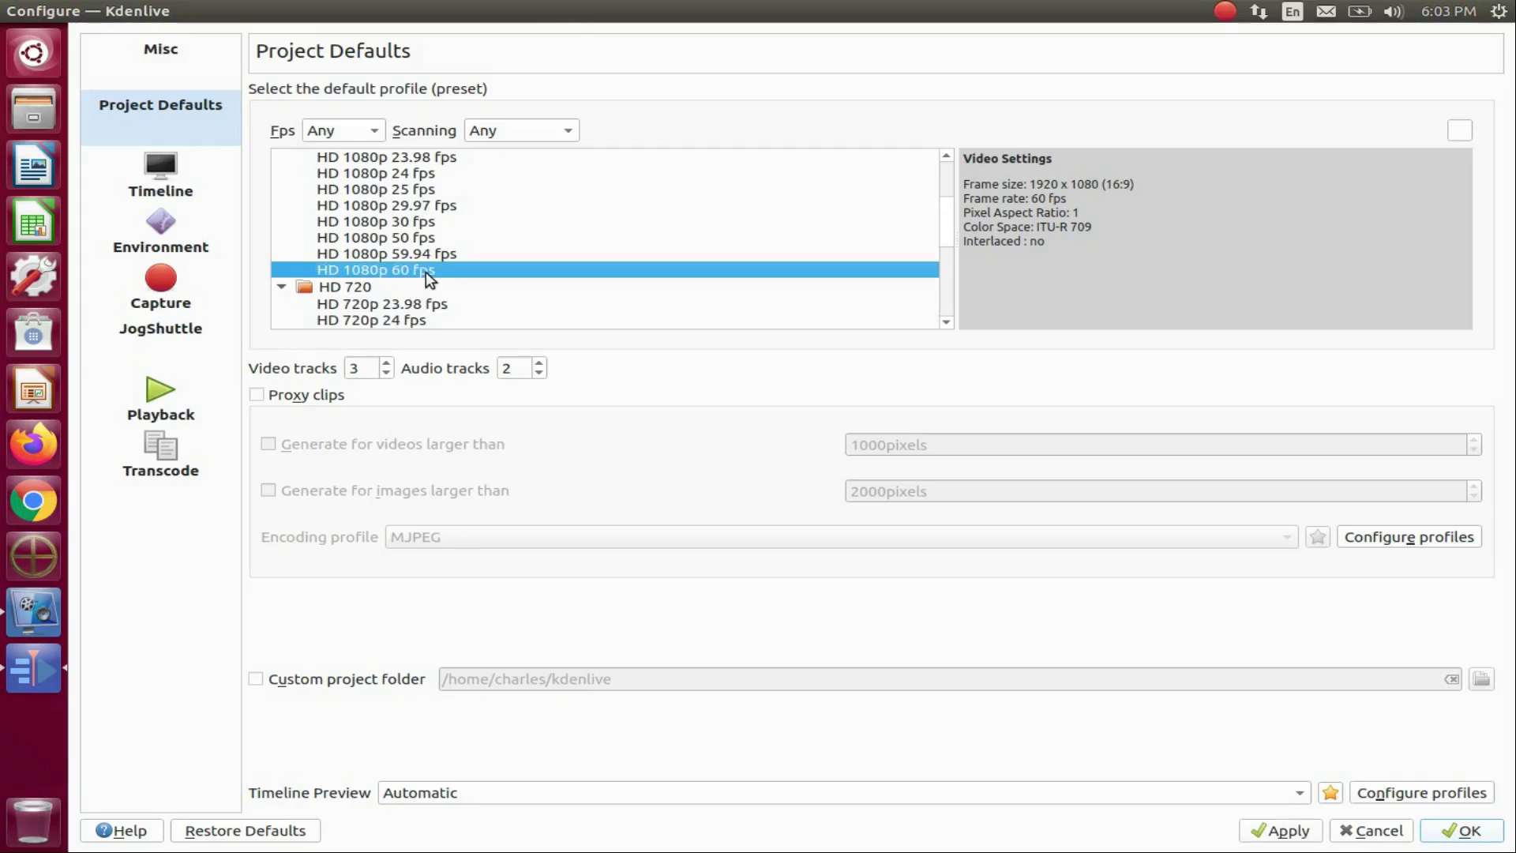
left_click(282, 289)
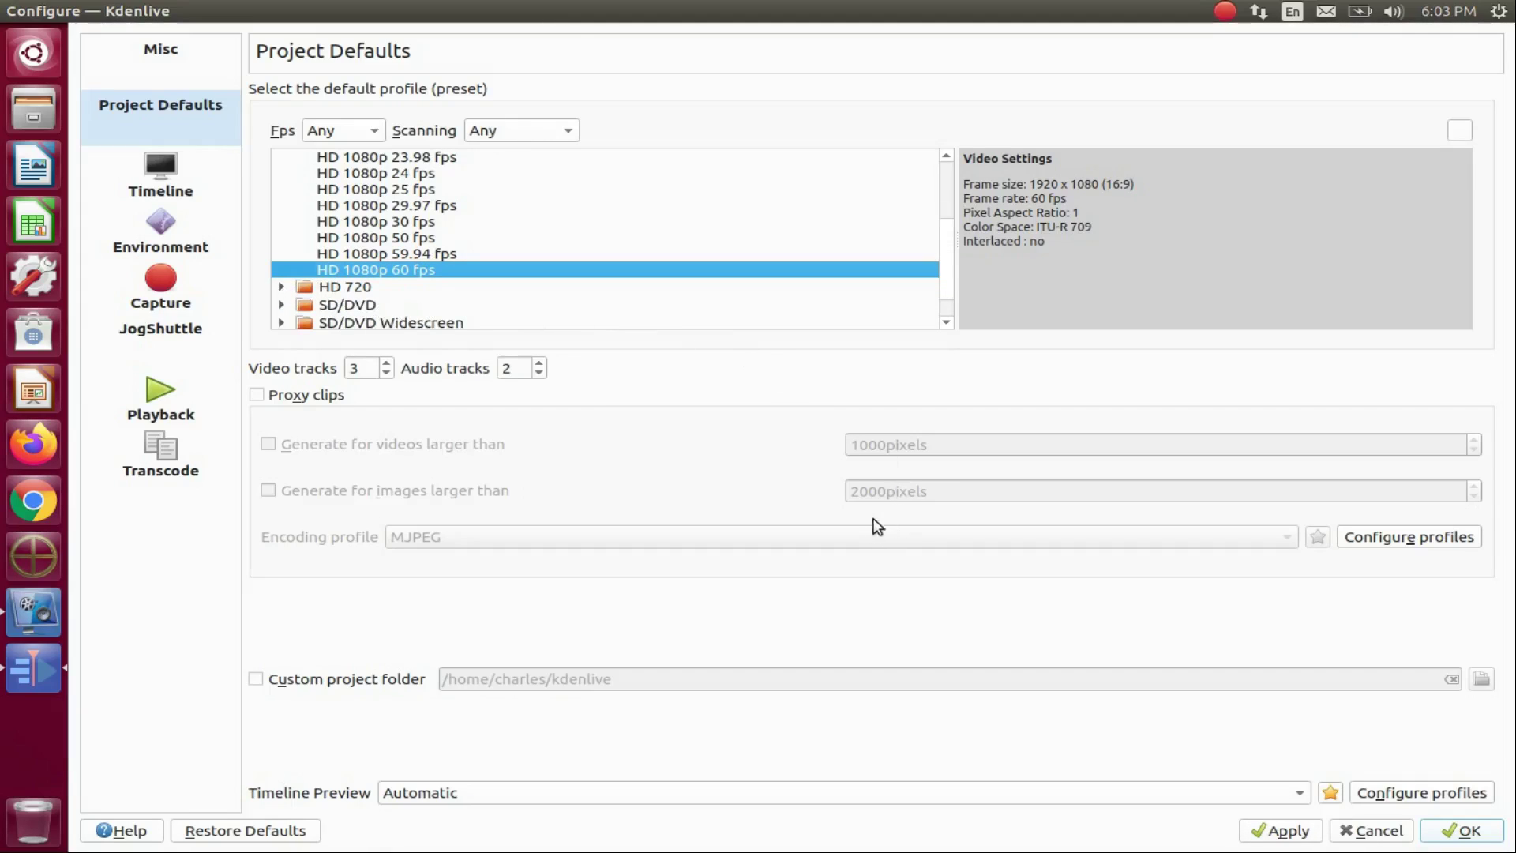
left_click(1287, 832)
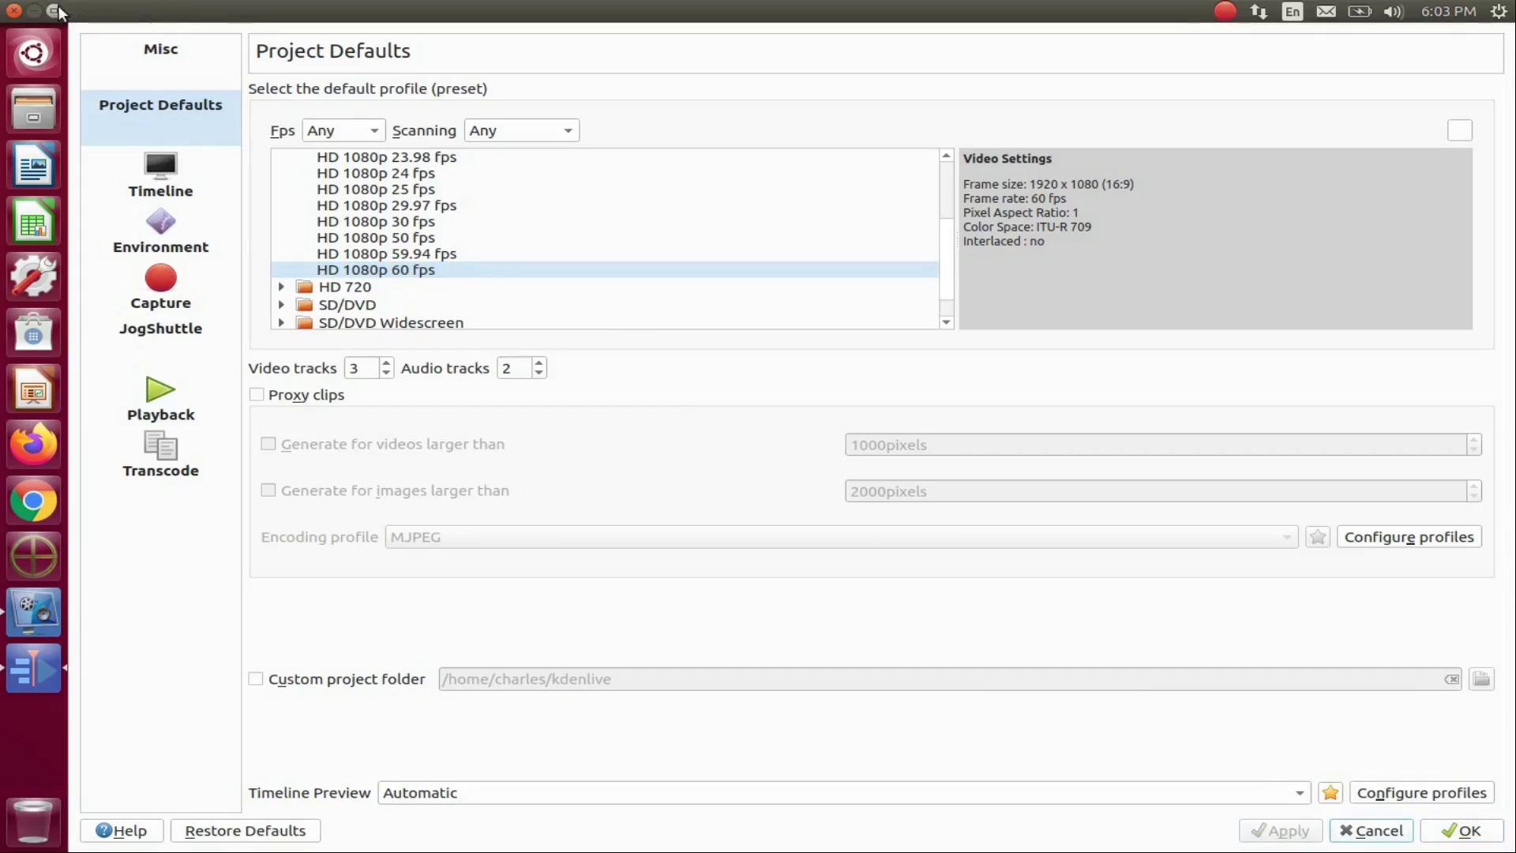
Save the 1080p 60 fps default-profile setting, then quit and relaunch Kdenlive from the dock.
left_click(55, 11)
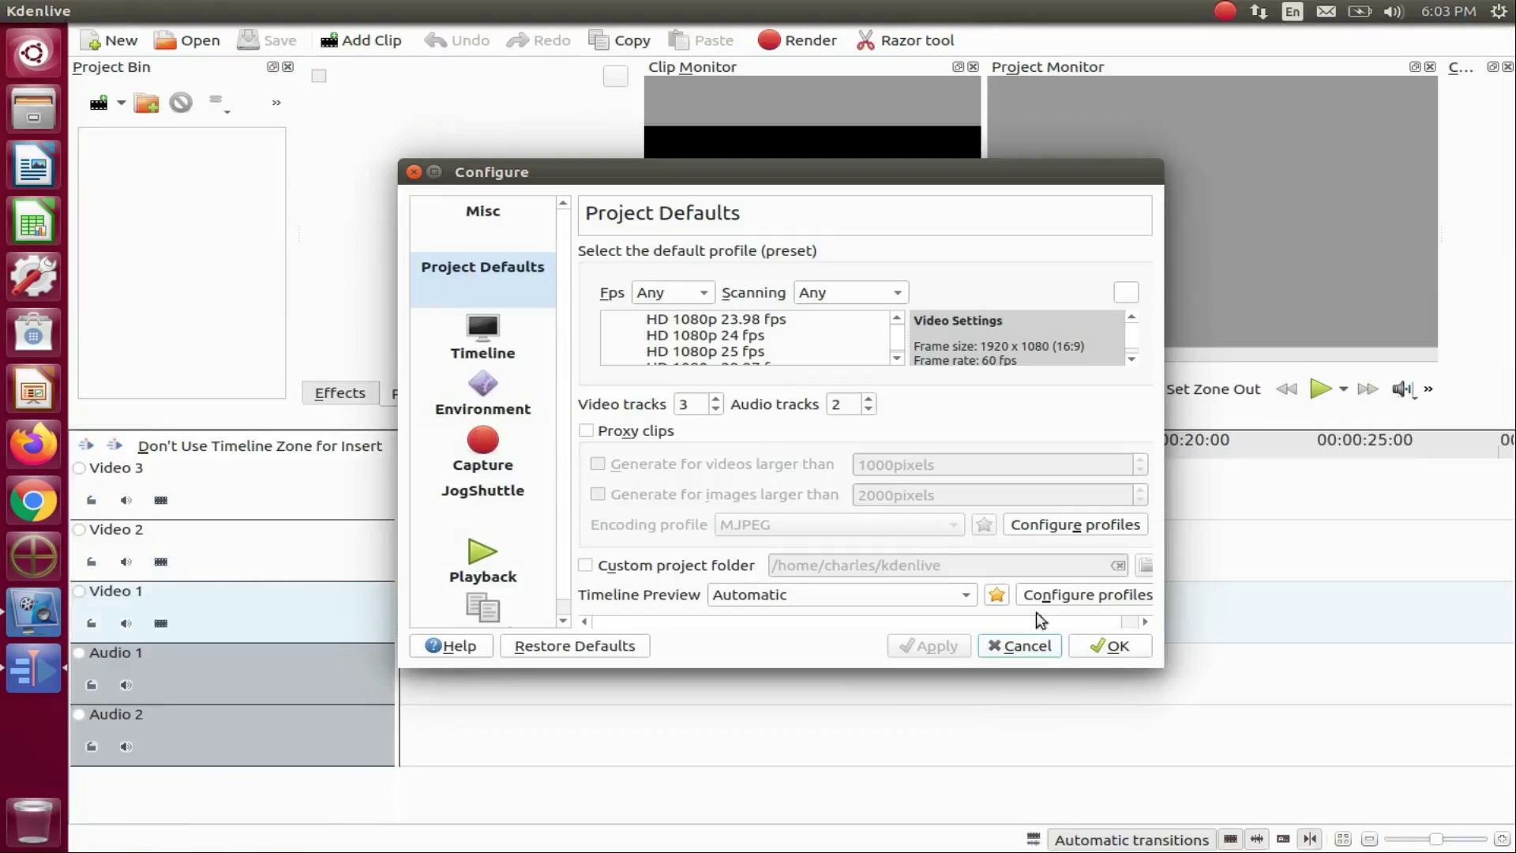
left_click(1125, 653)
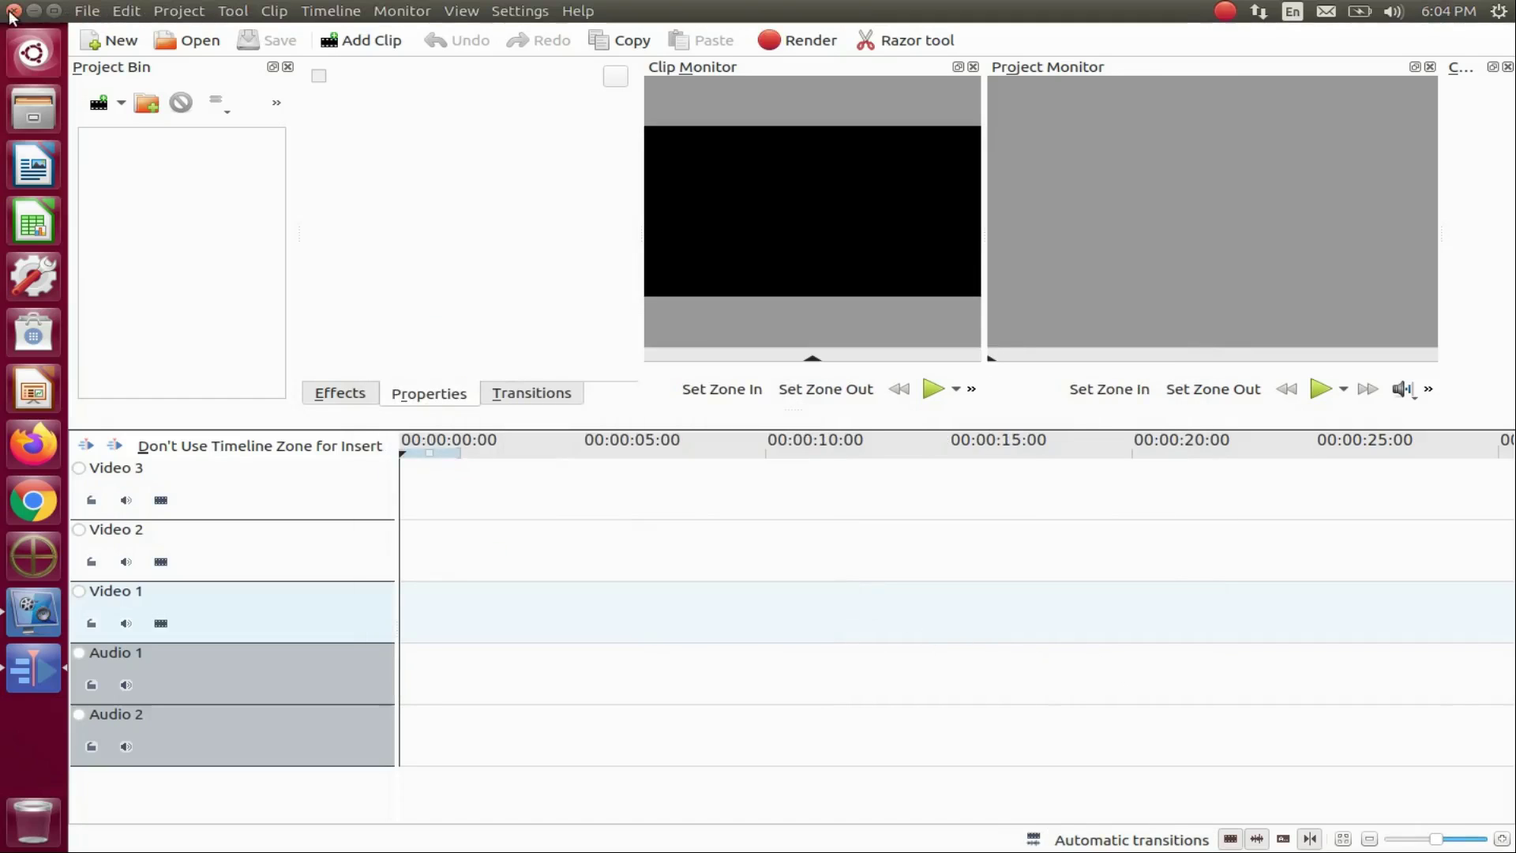
left_click(13, 11)
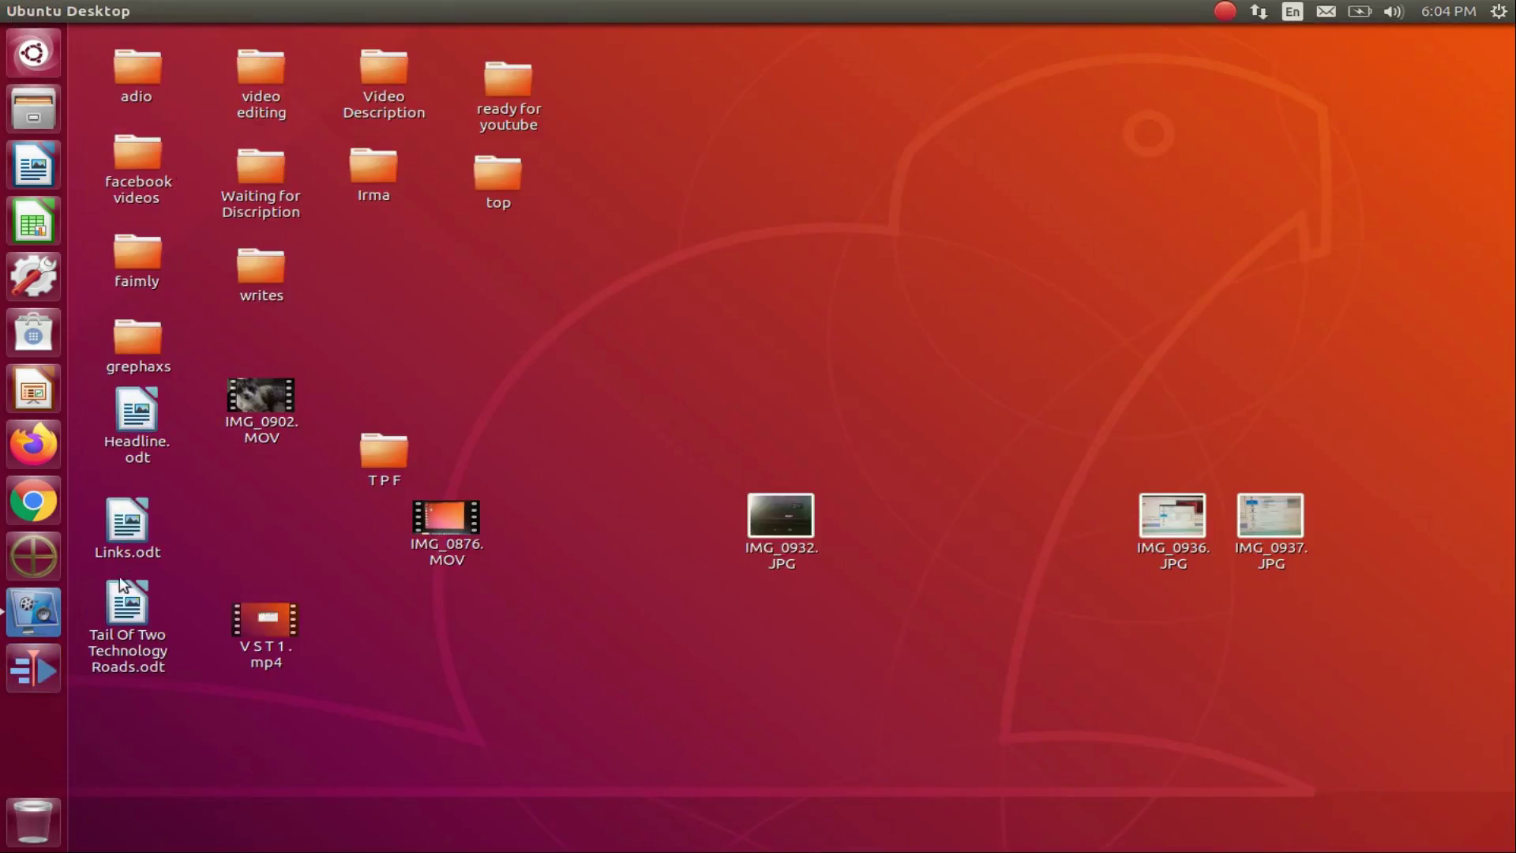
left_click(53, 675)
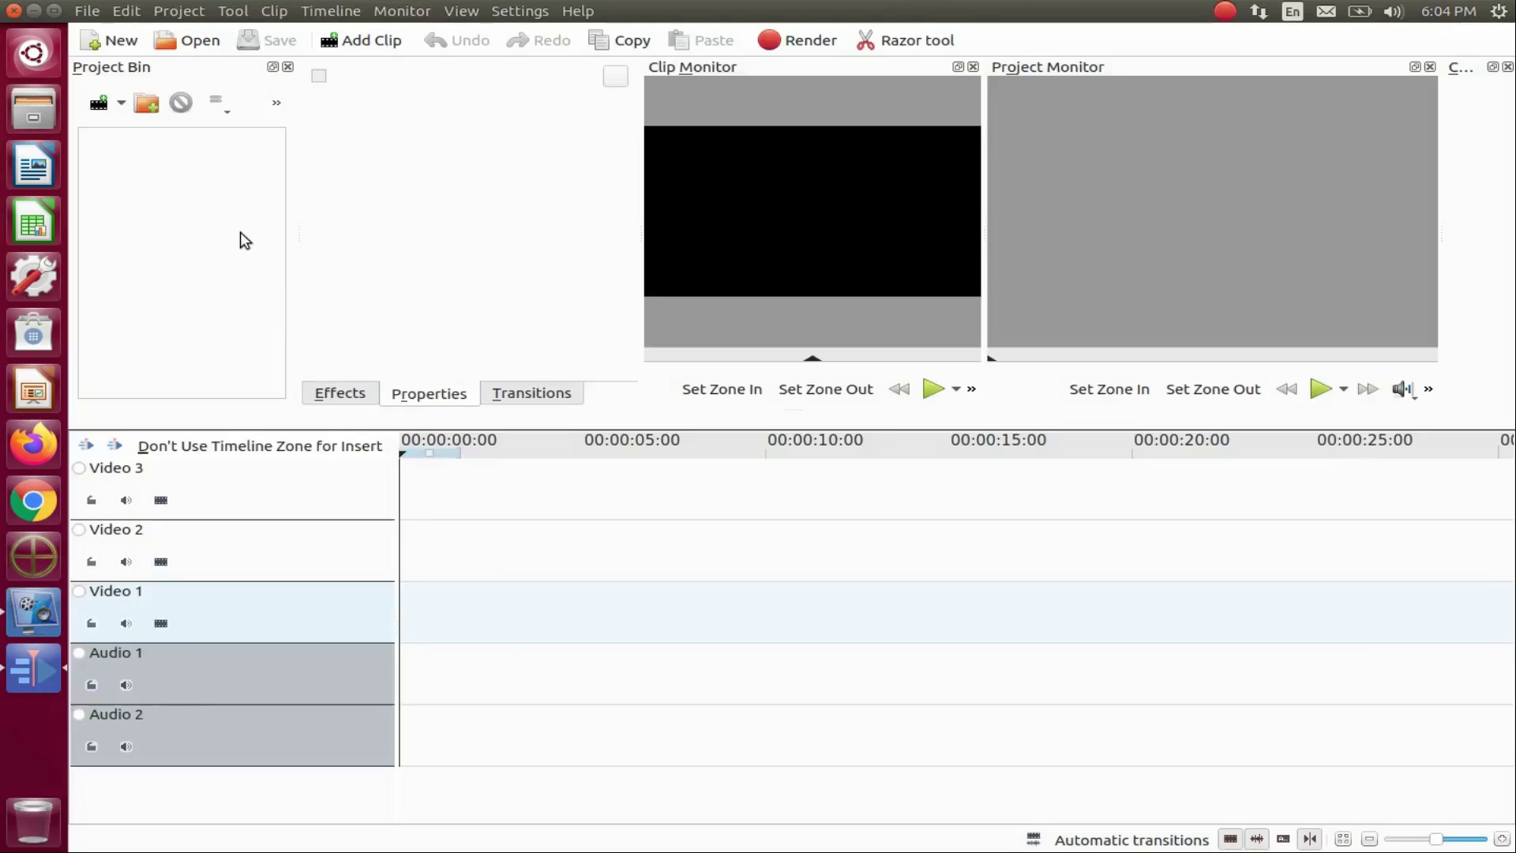